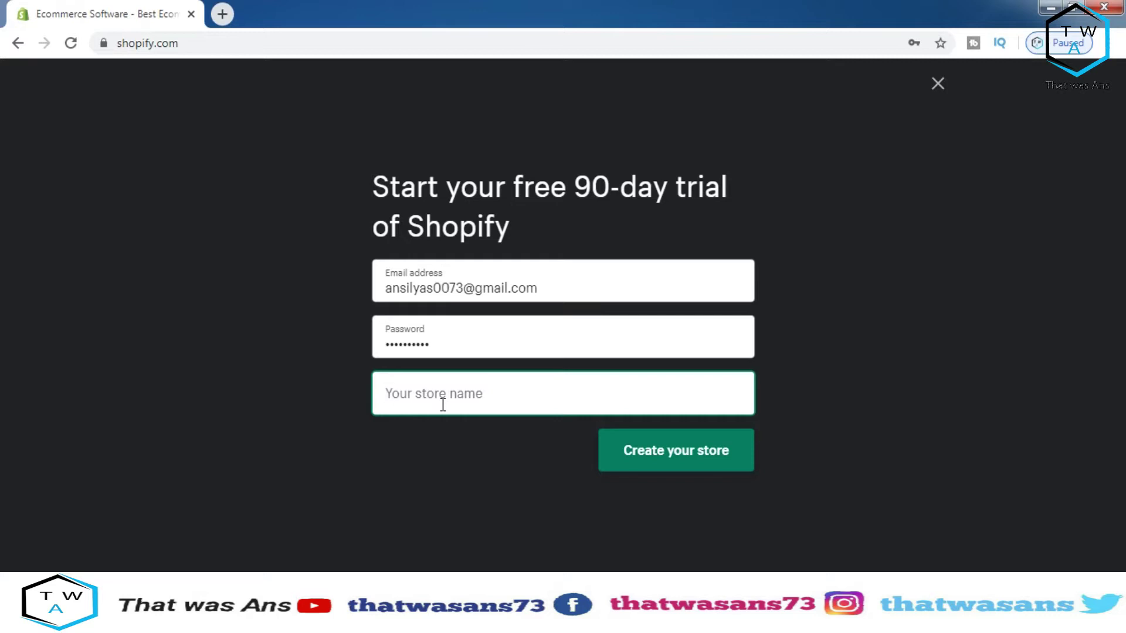
Name the new store 'that was ans' and submit the signup to create it
text(T)
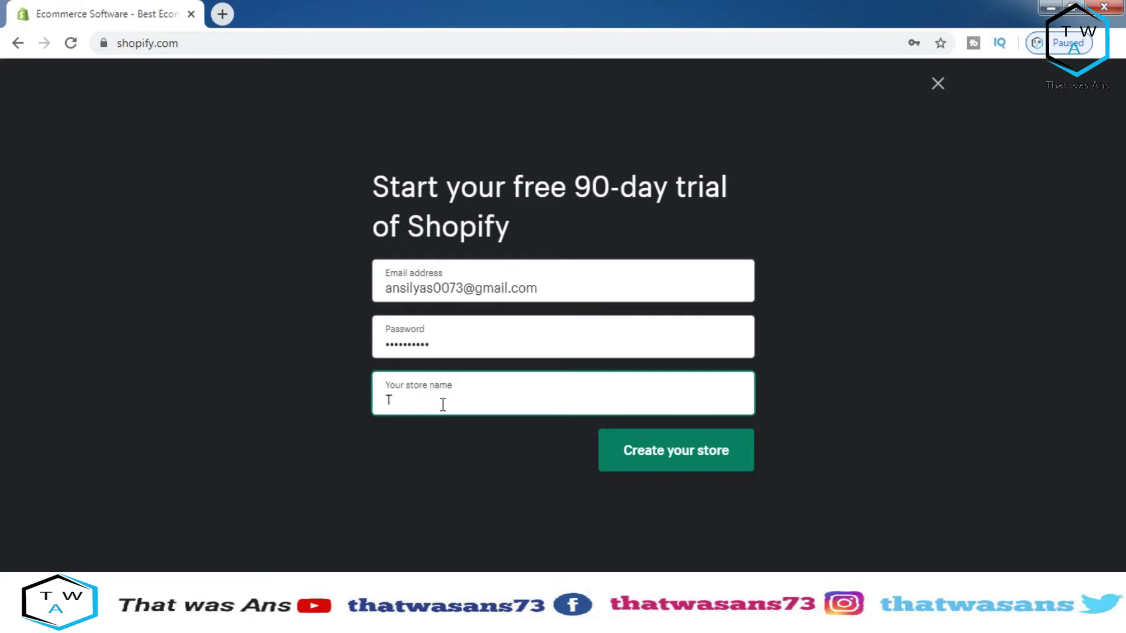
text(Wa)
key(BackSpace)
text(A)
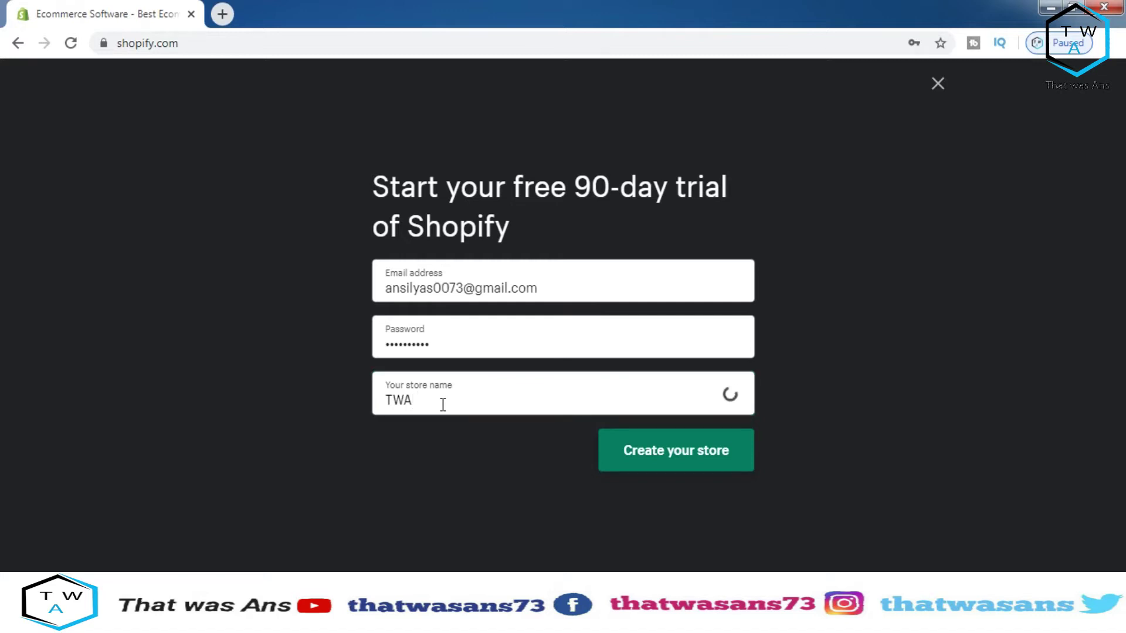
key(BackSpace)
key(BackSpace)
key(BackSpace)
key(BackSpace)
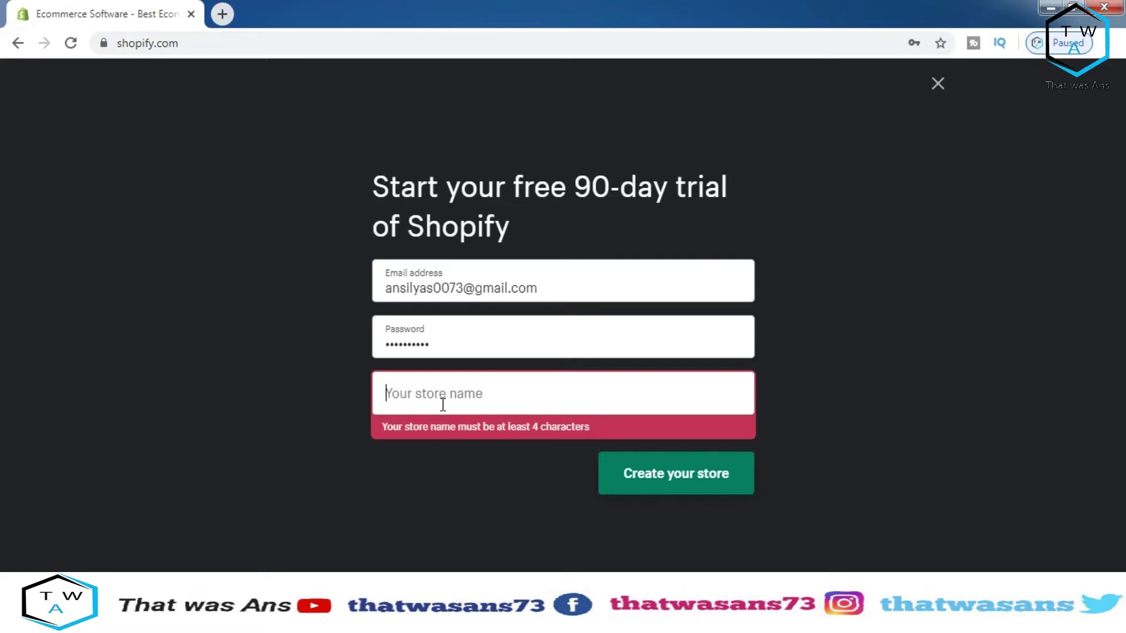
text(tha)
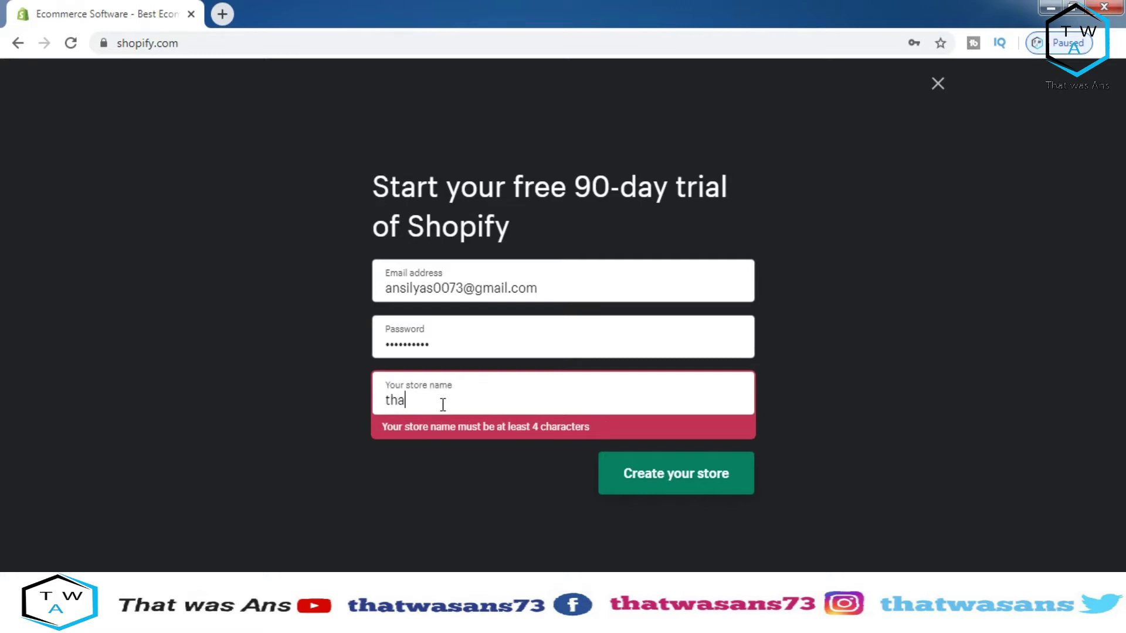
text(t was ans)
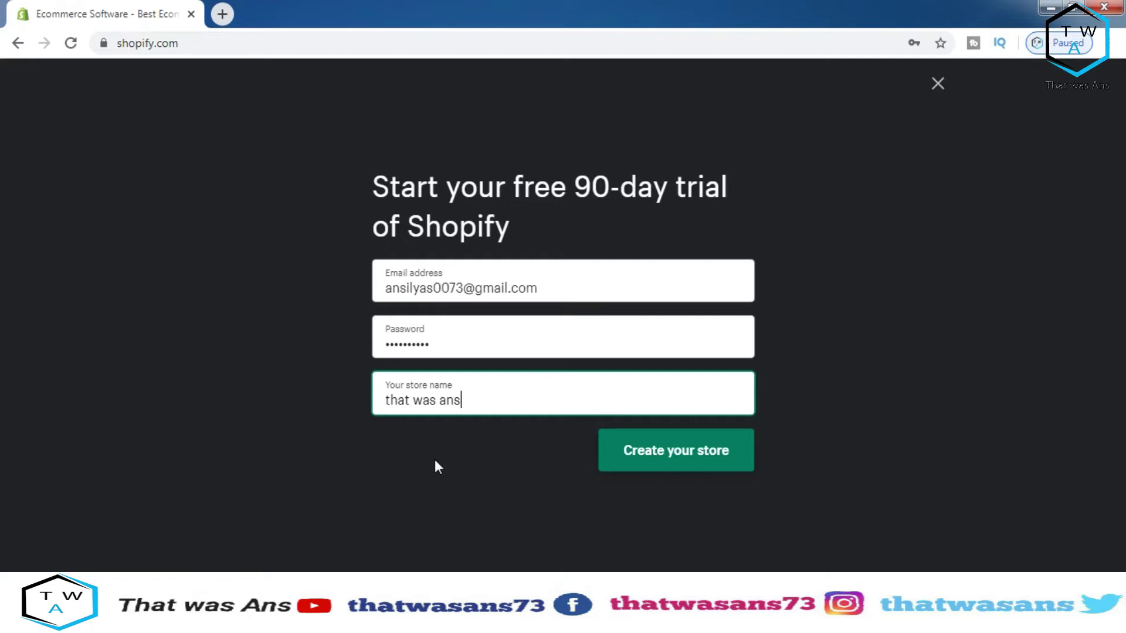
click(655, 454)
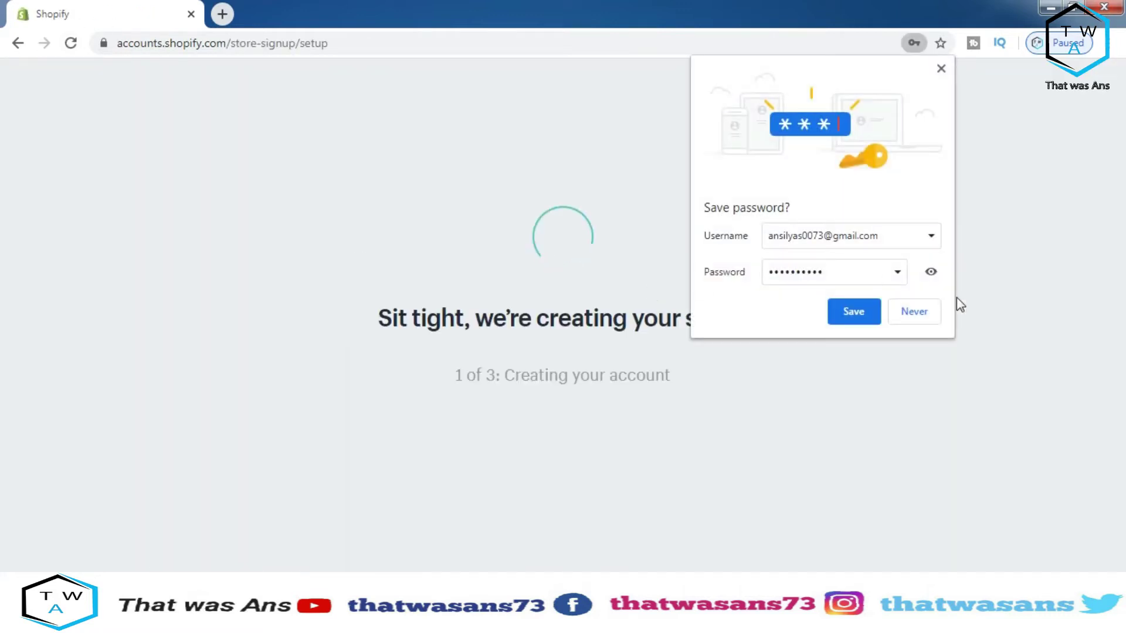
Decline Chrome's offer to save the account password
click(919, 315)
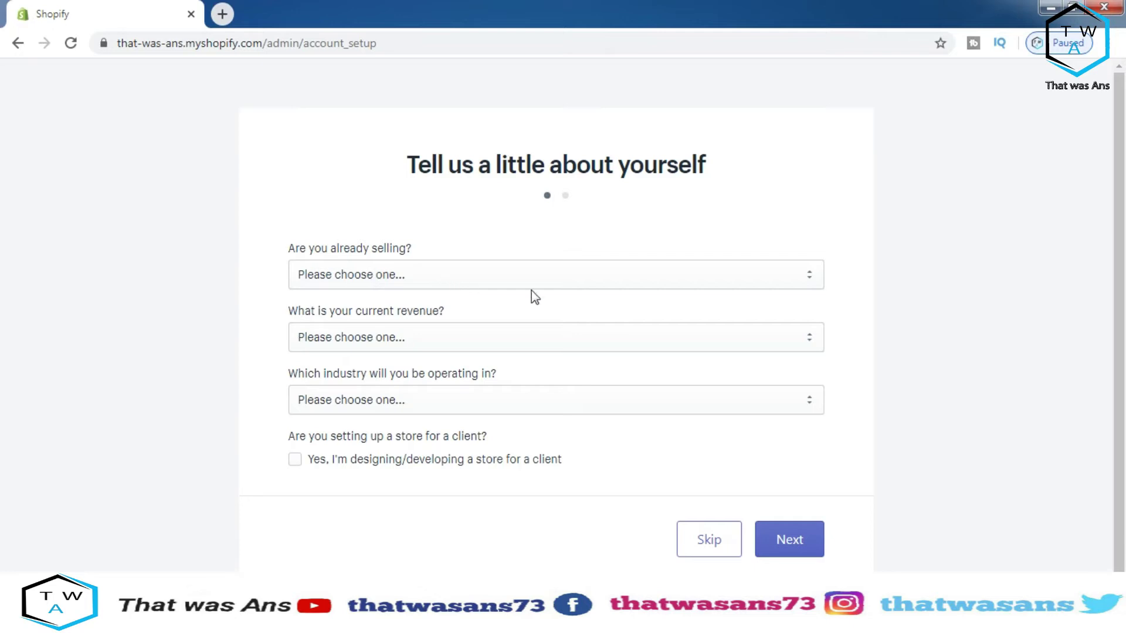
Answer that no products are sold yet and ideas are still being brainstormed
click(599, 276)
click(607, 278)
click(808, 276)
click(808, 274)
click(808, 274)
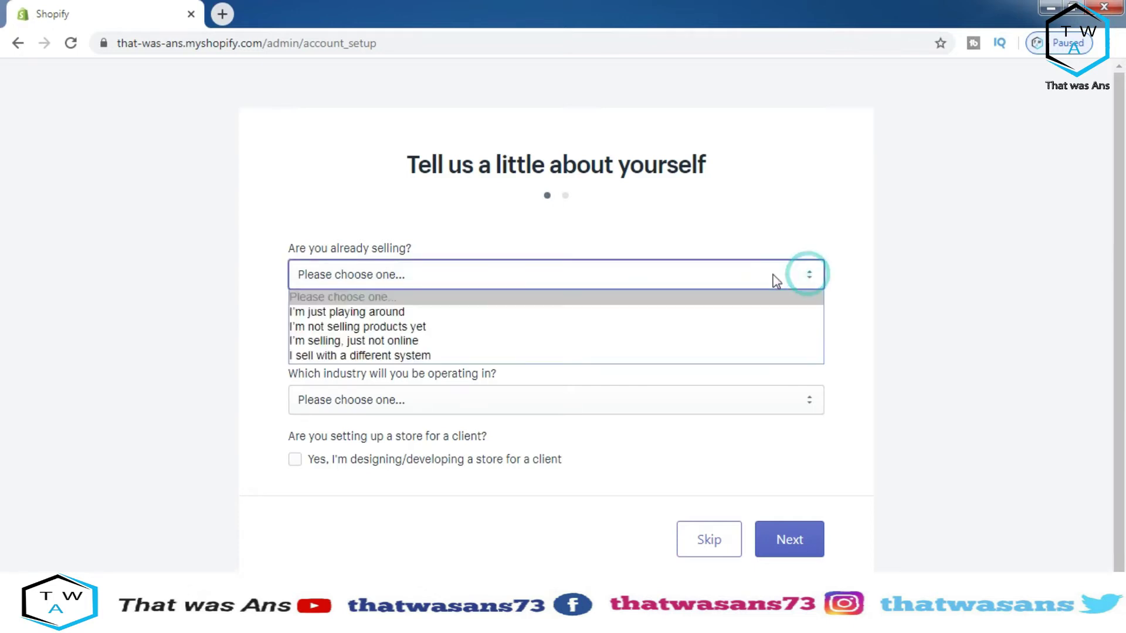
click(572, 328)
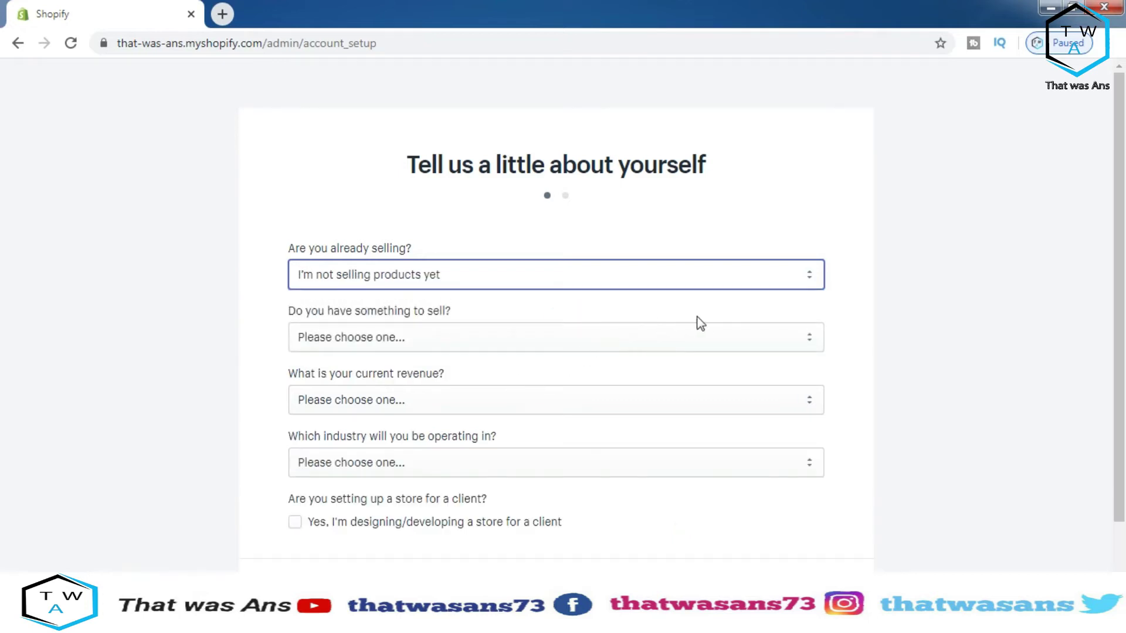
click(704, 337)
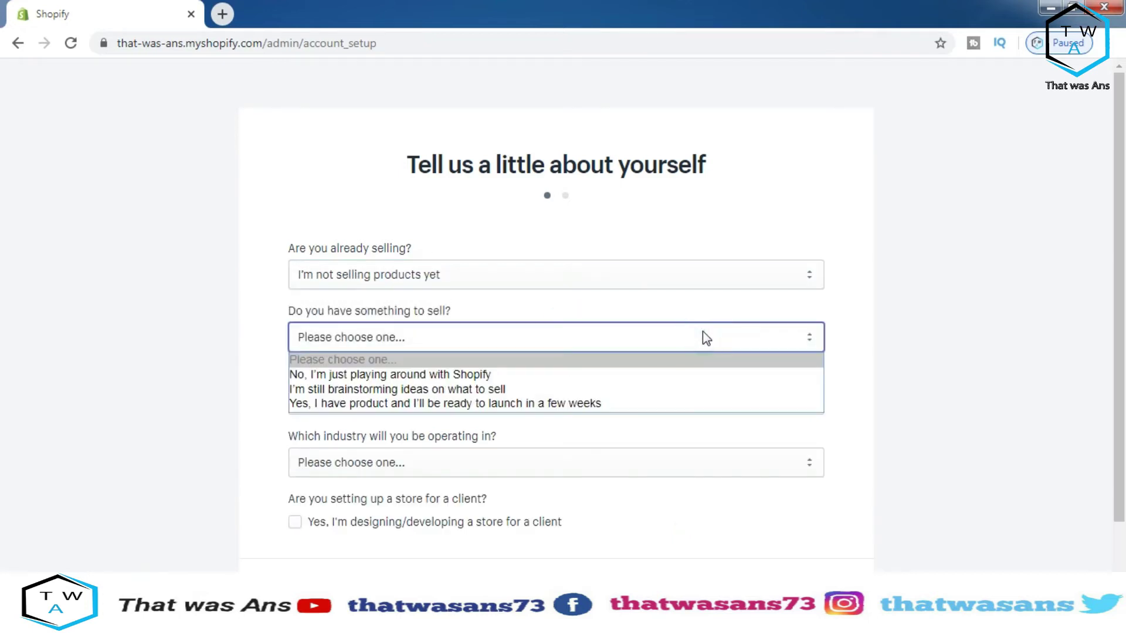
click(673, 391)
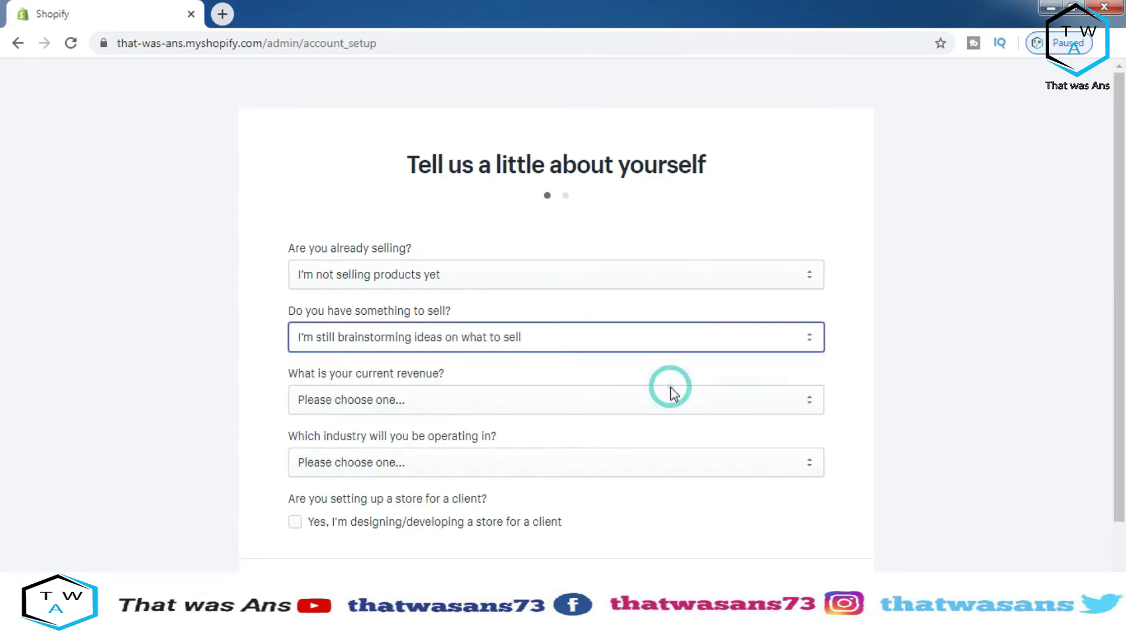
Choose Rs0 PKR revenue and Art & photography industry, mark it a client store, and continue
click(695, 405)
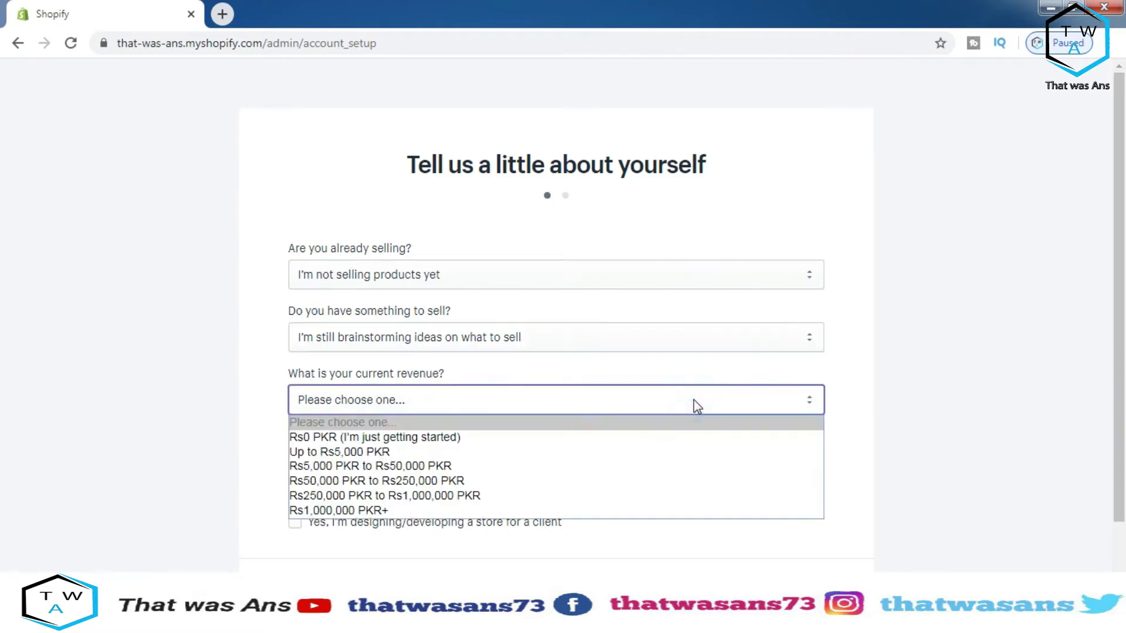
click(674, 438)
click(795, 461)
click(796, 462)
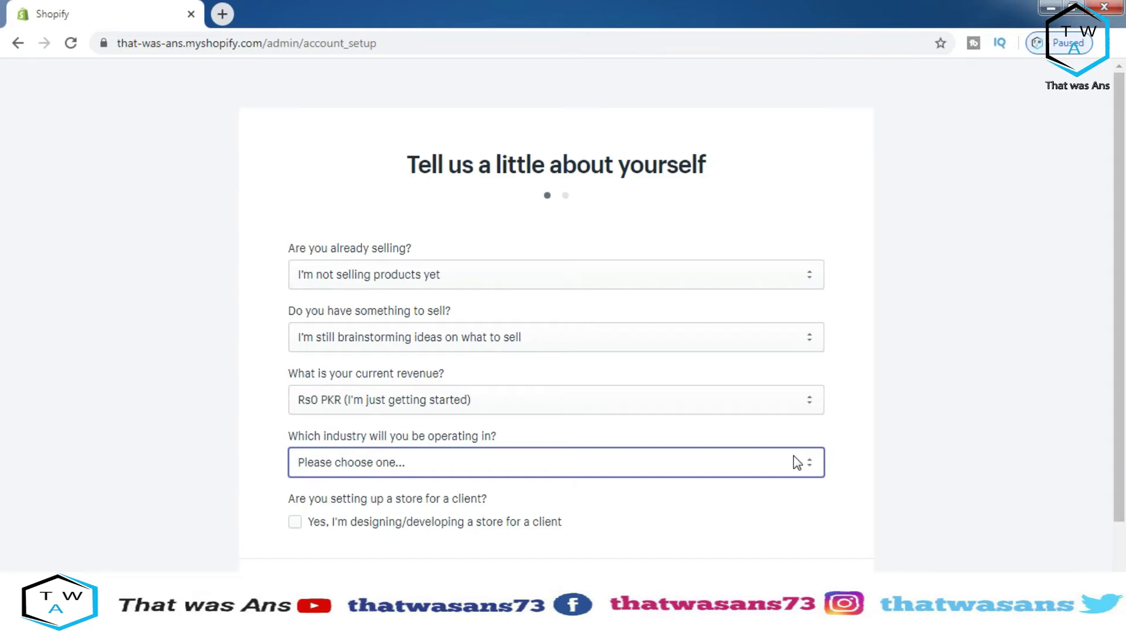
click(797, 462)
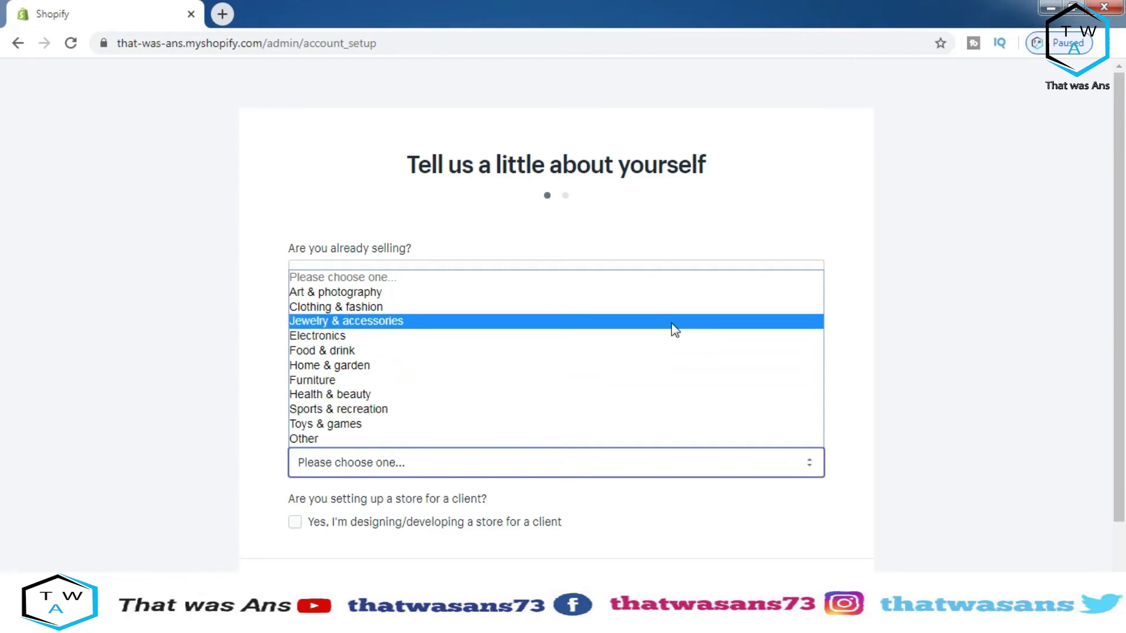
click(670, 295)
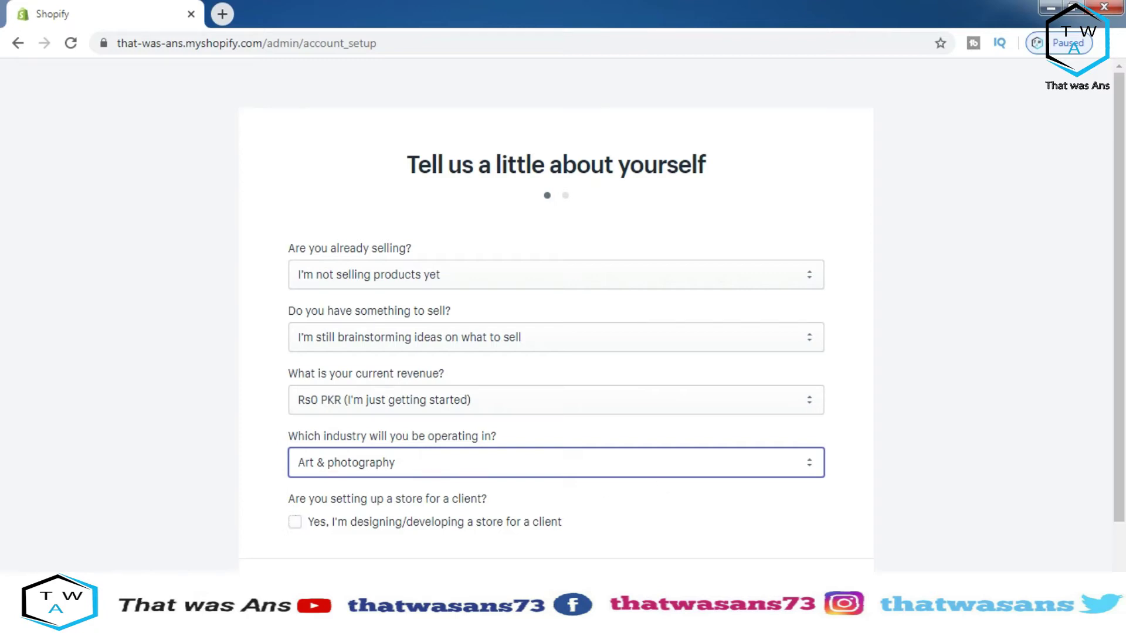
click(317, 523)
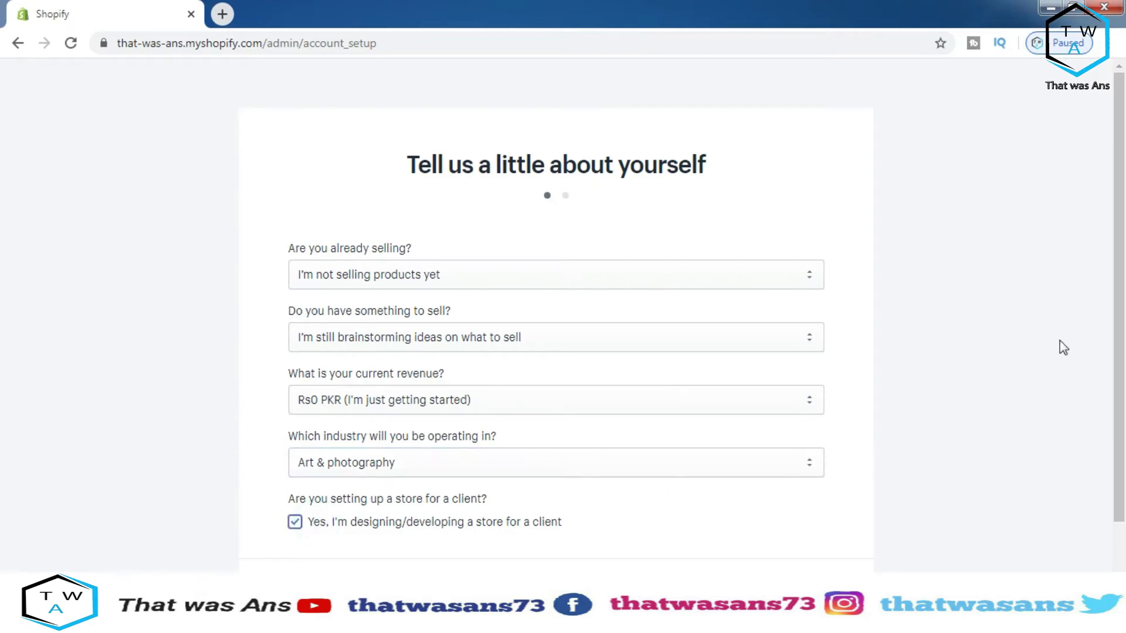
drag(1113, 319, 1027, 368)
click(789, 560)
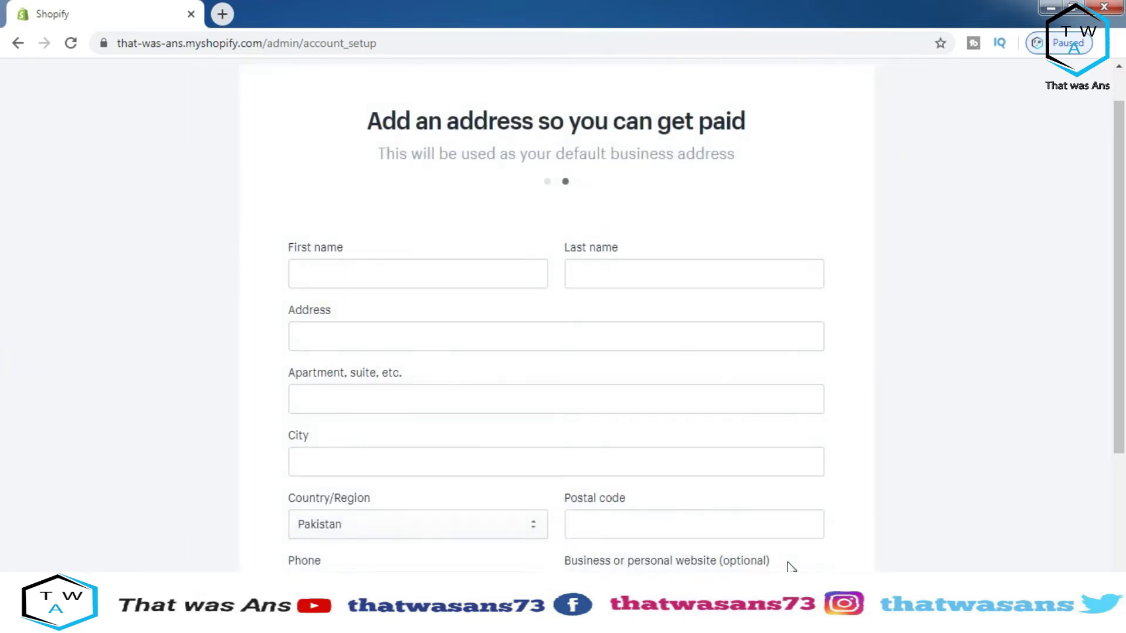
Enter the owner's first and last name in the business address form
drag(1120, 237, 1121, 268)
click(401, 210)
text(That)
click(595, 213)
click(442, 213)
text(was)
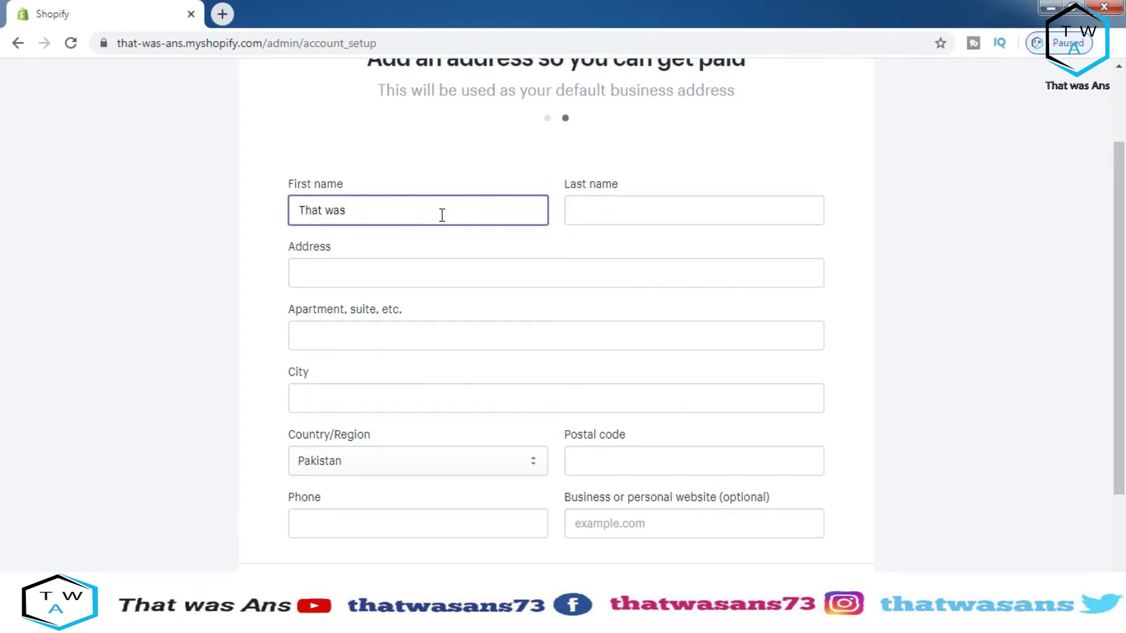
click(597, 203)
text(Ans)
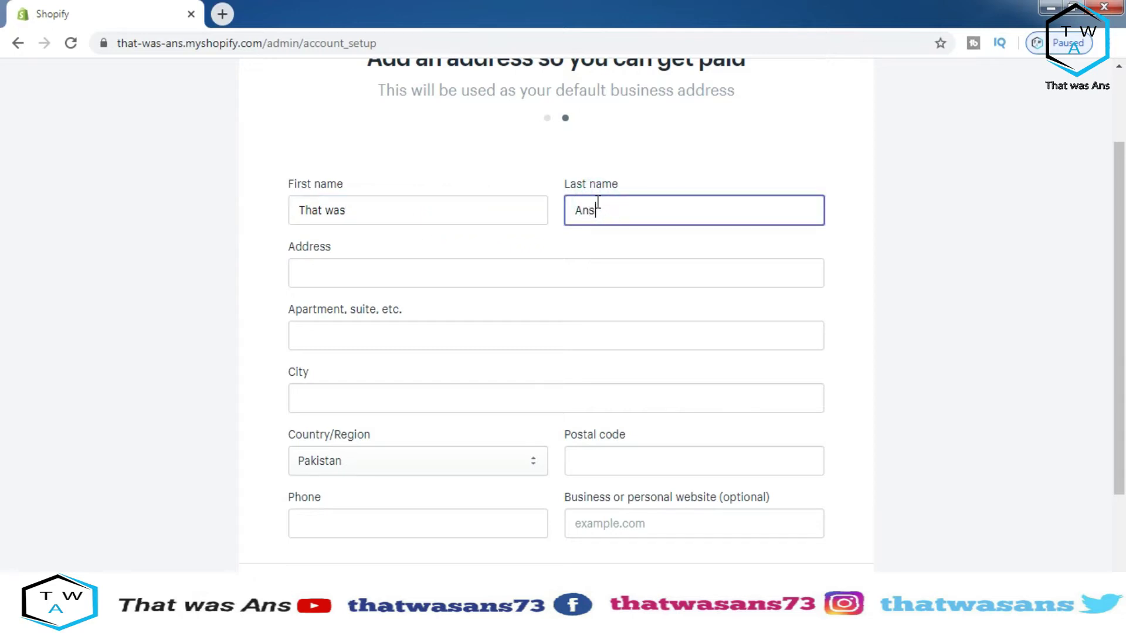
Fill in the street address, city, country Pakistan and a postal code
click(531, 279)
text(gujran)
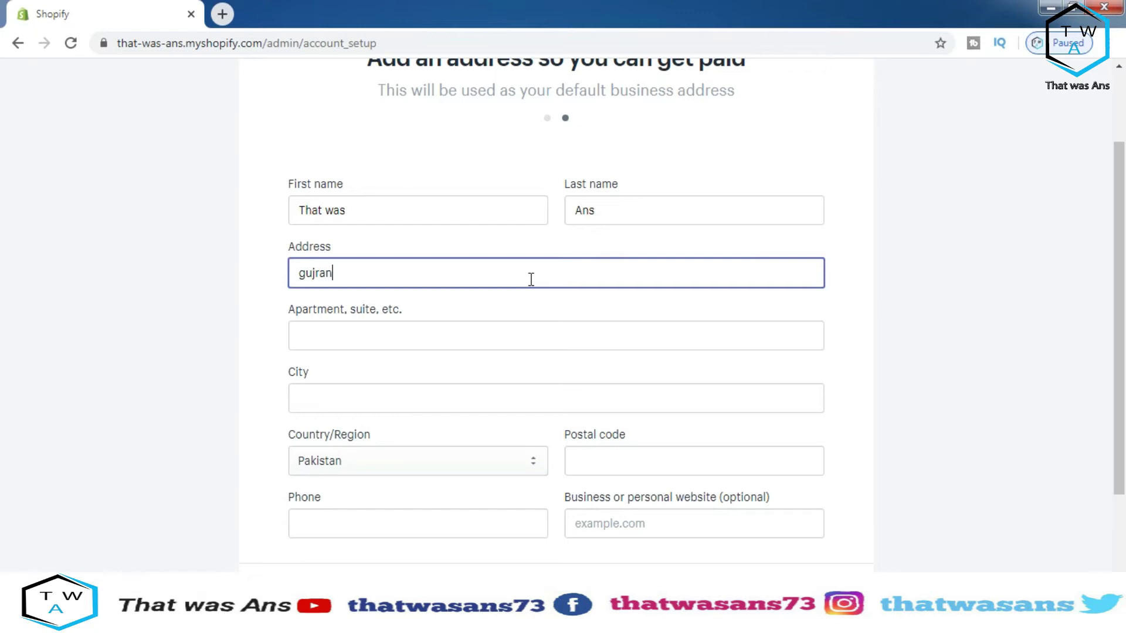
text(wala pakistan)
click(515, 332)
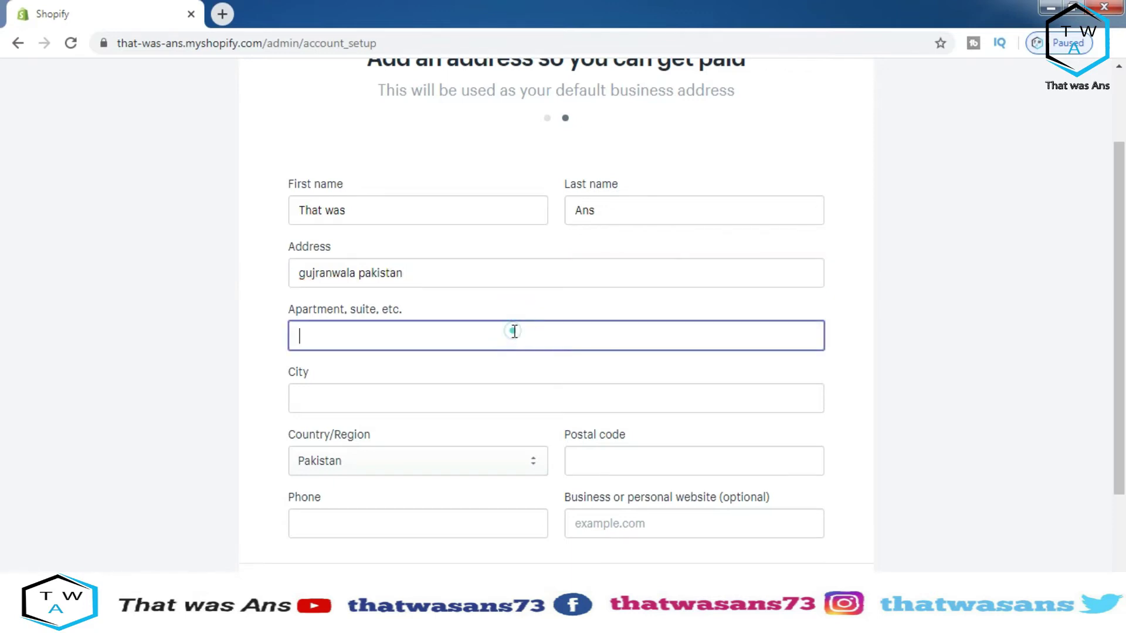
click(437, 339)
click(404, 394)
click(393, 397)
text(Gujranwala)
click(389, 472)
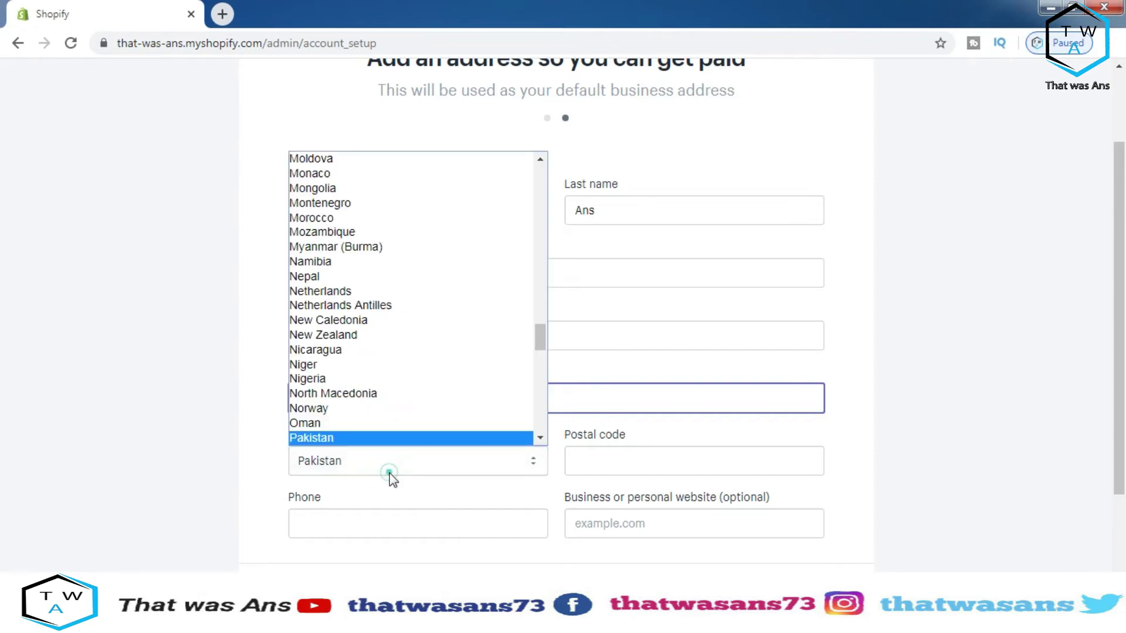
click(414, 435)
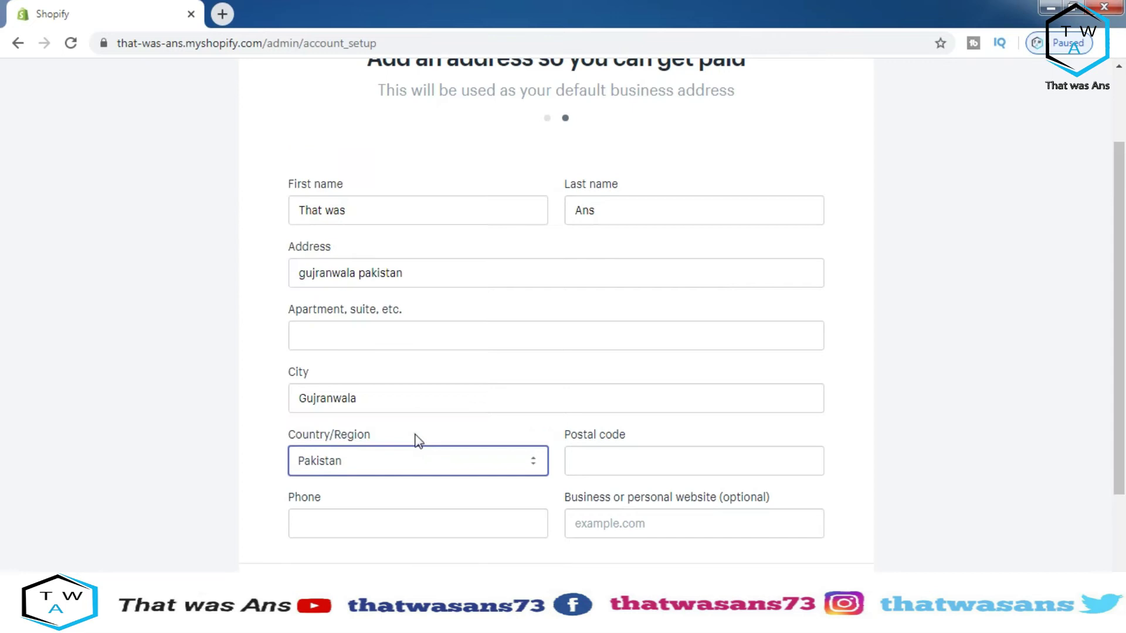
click(661, 460)
text(52200)
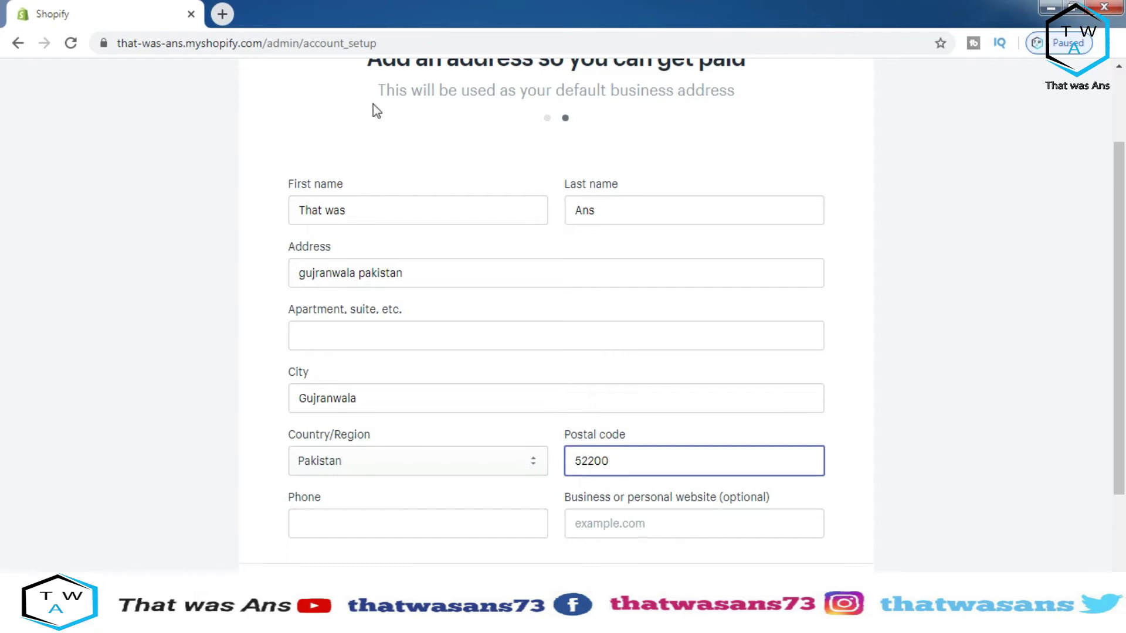
Look up the city's postal code with a Google search in a new tab, then close it
click(223, 13)
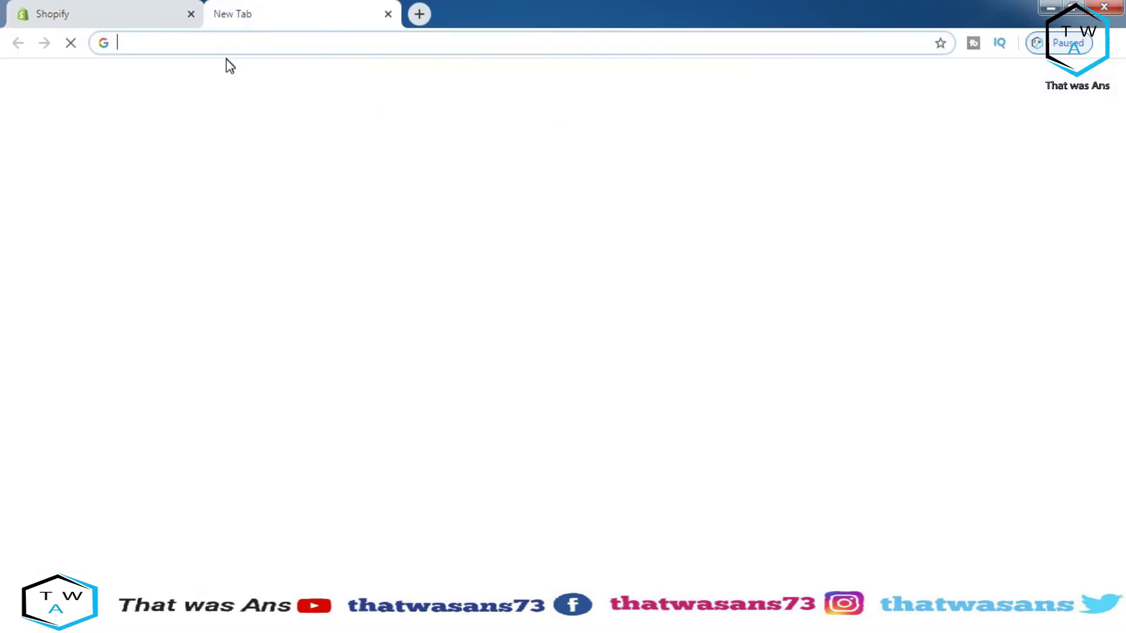
click(225, 50)
text(guj)
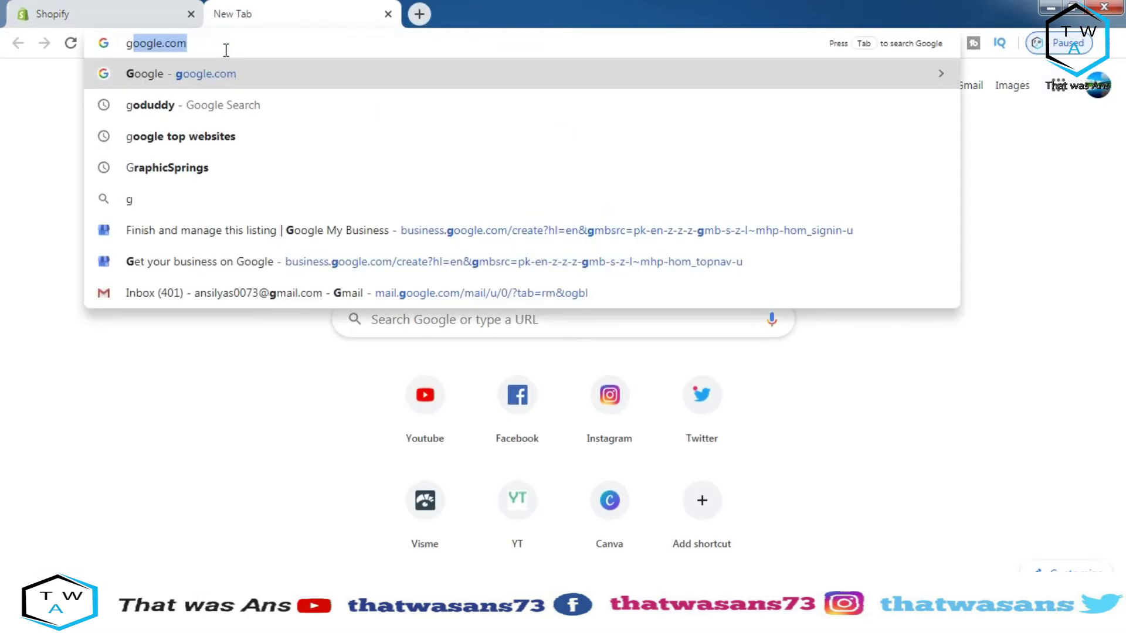
key(Down)
key(Down)
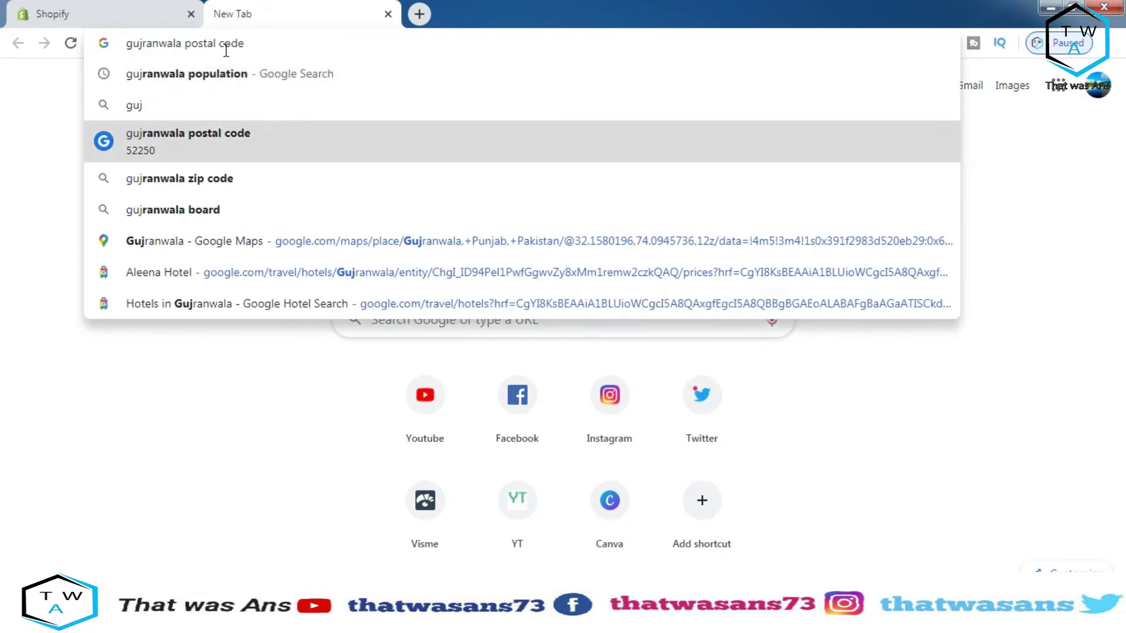
click(191, 153)
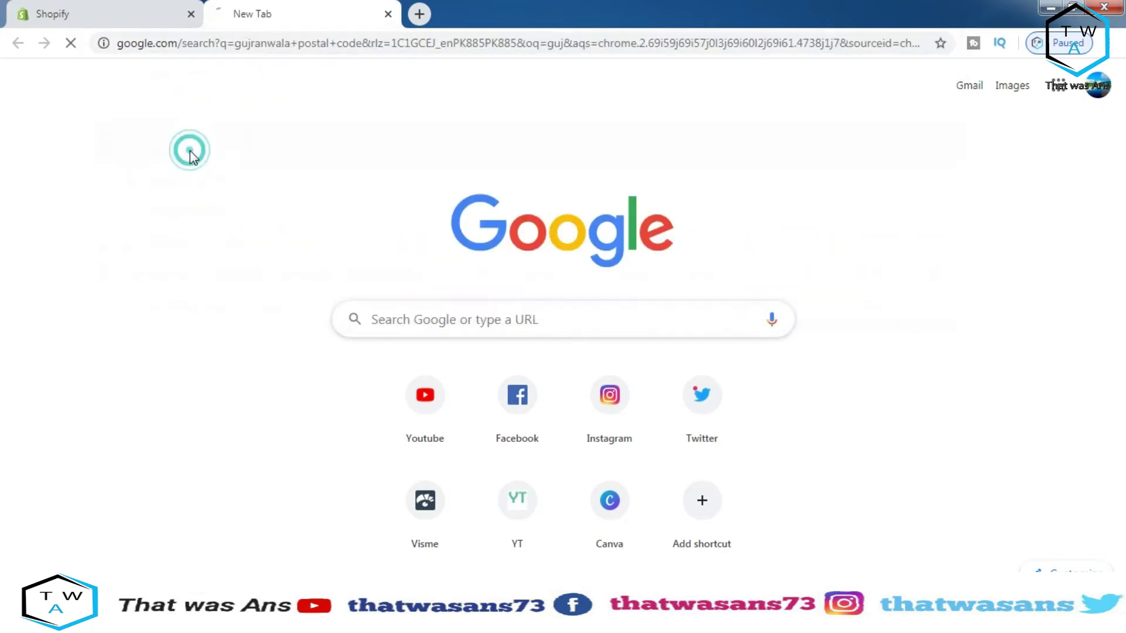
click(388, 14)
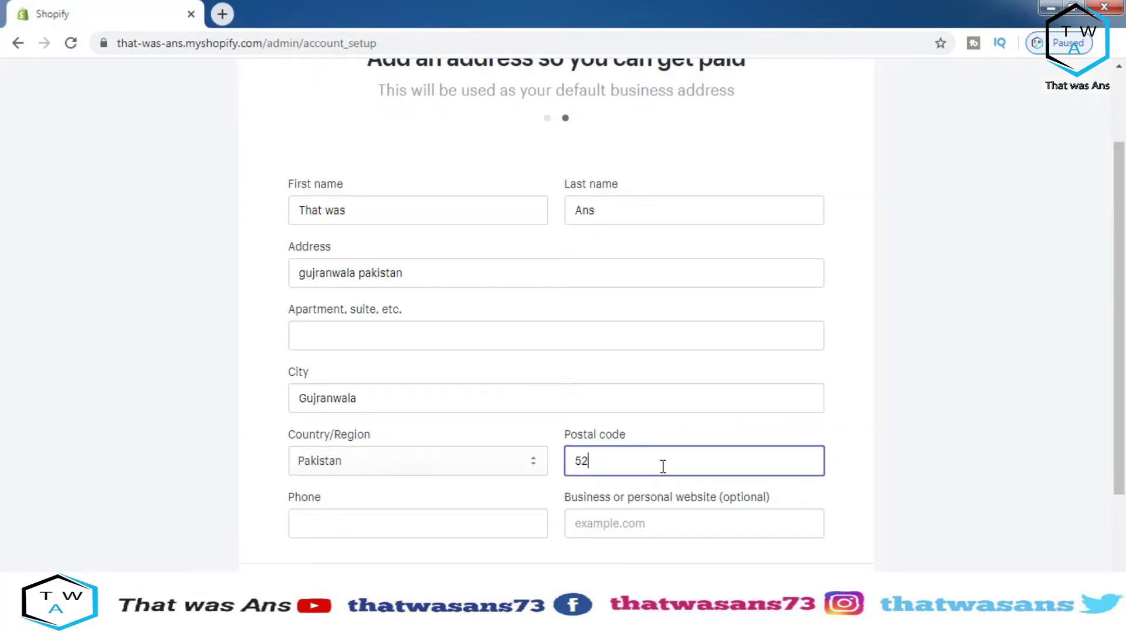
Try to submit the address form before the phone number is filled in
click(425, 522)
click(620, 523)
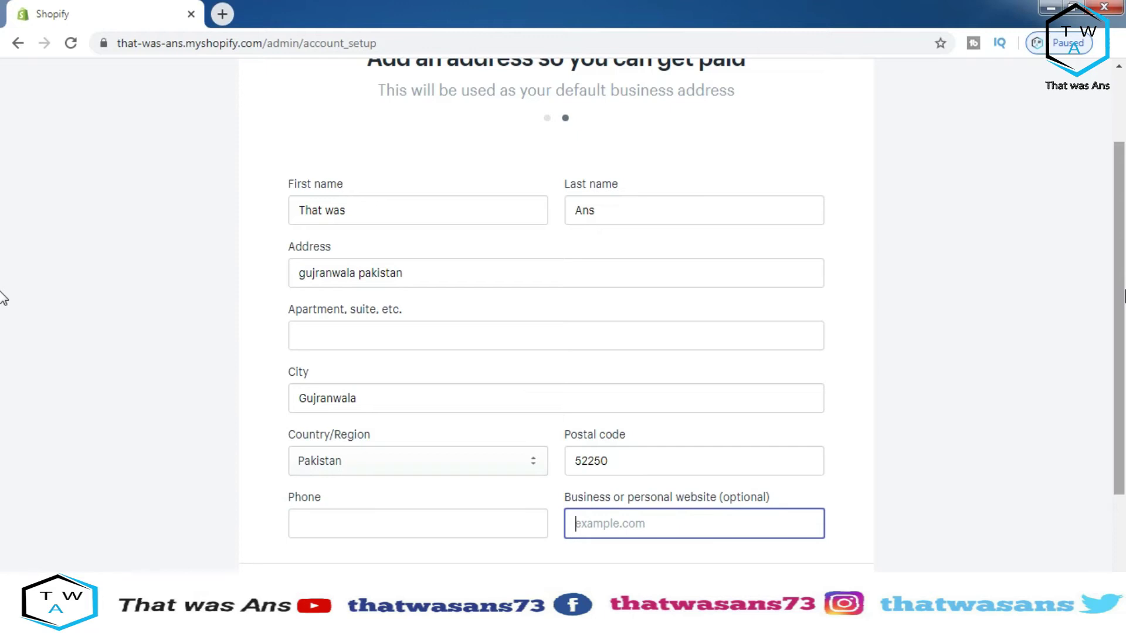
scroll(1121, 293, down, 2)
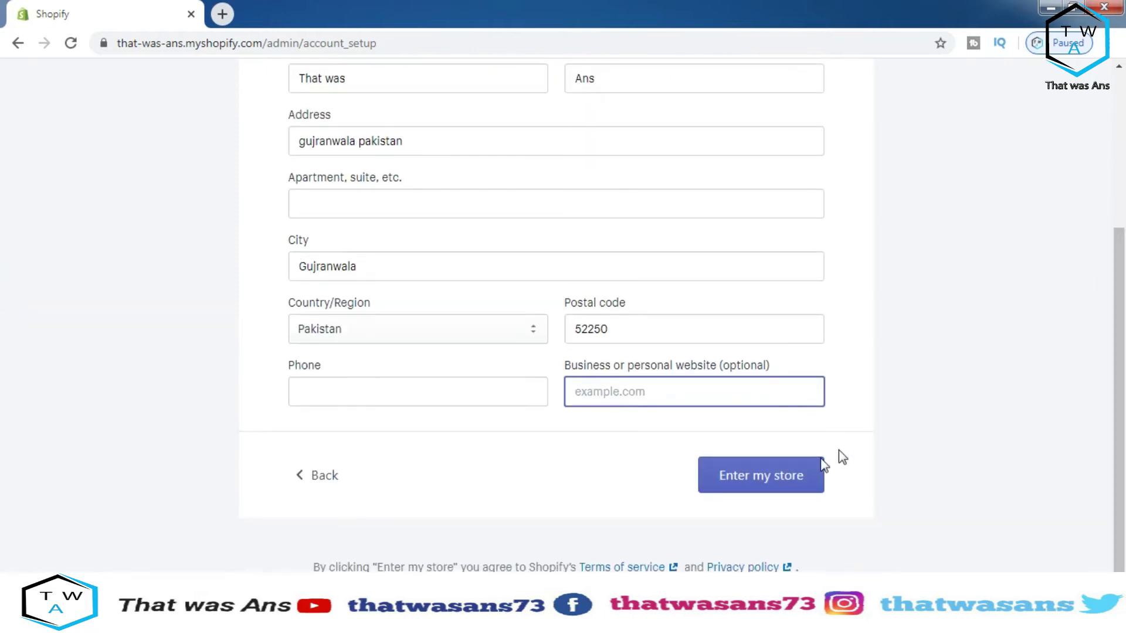
click(799, 476)
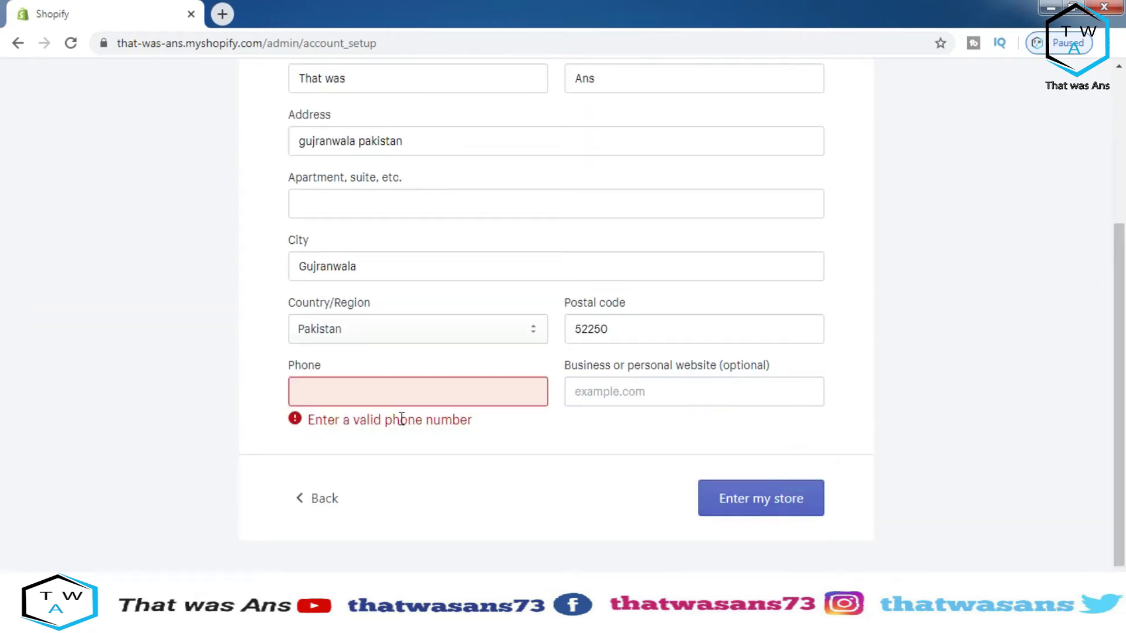
Enter the phone number and finish setup to reach the new store's admin Home
click(397, 395)
click(391, 393)
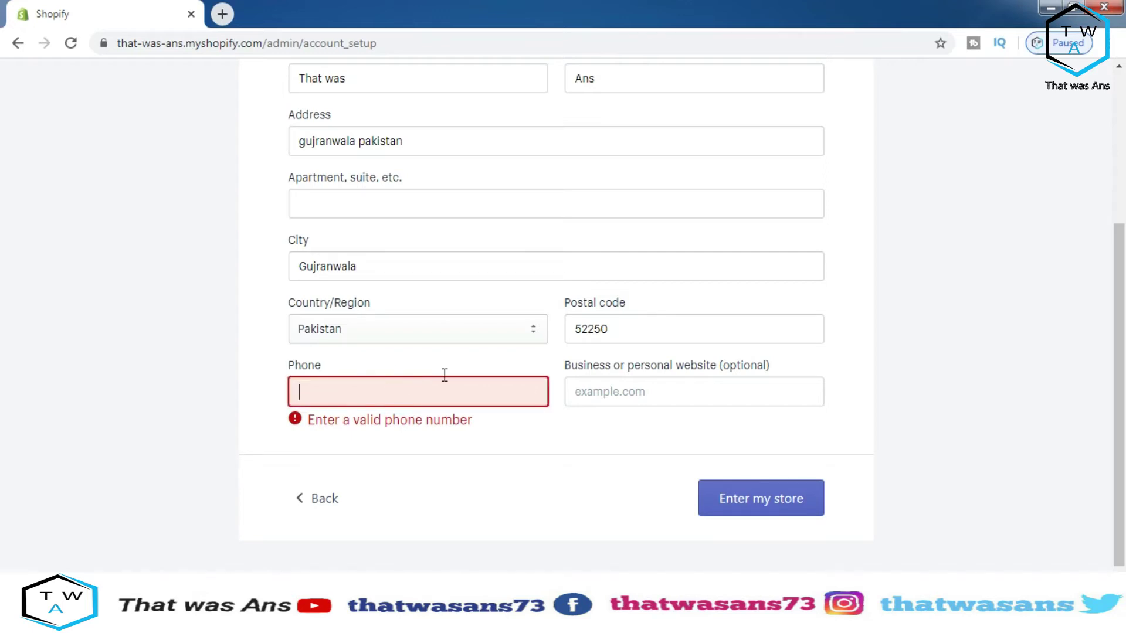
scroll(2, 246, up, 3)
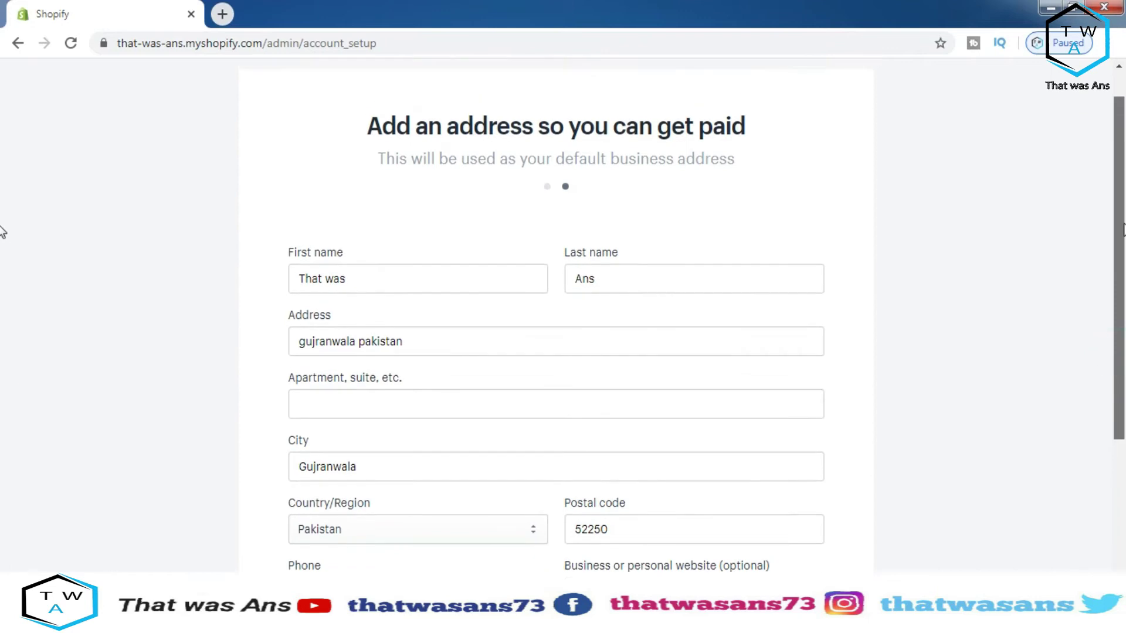
scroll(5, 322, down, 2)
click(457, 457)
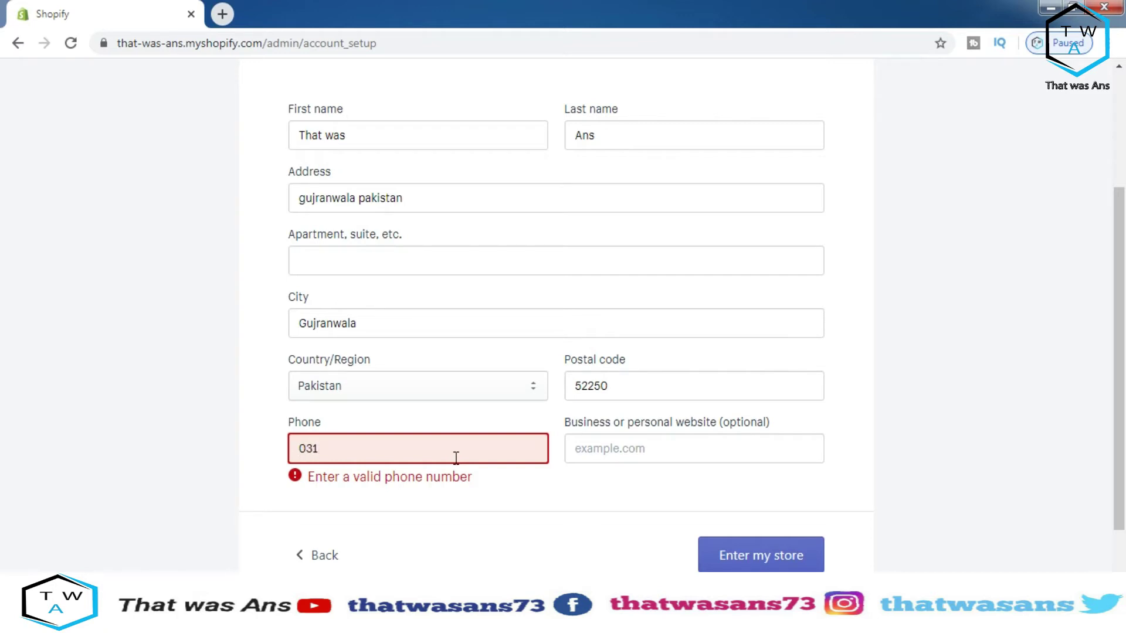
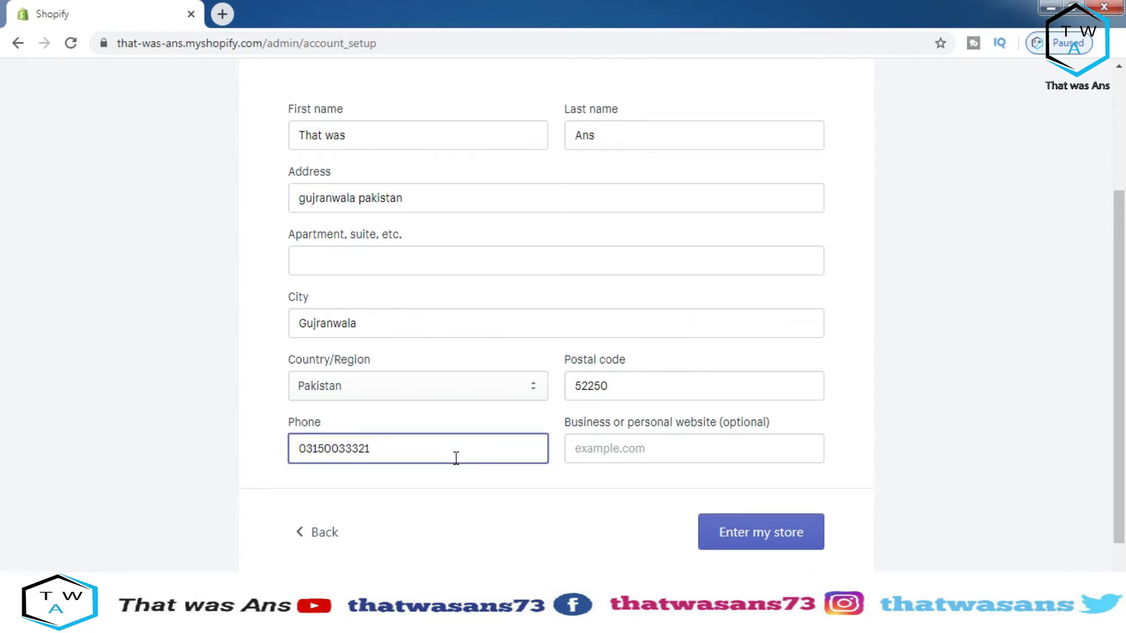
click(706, 534)
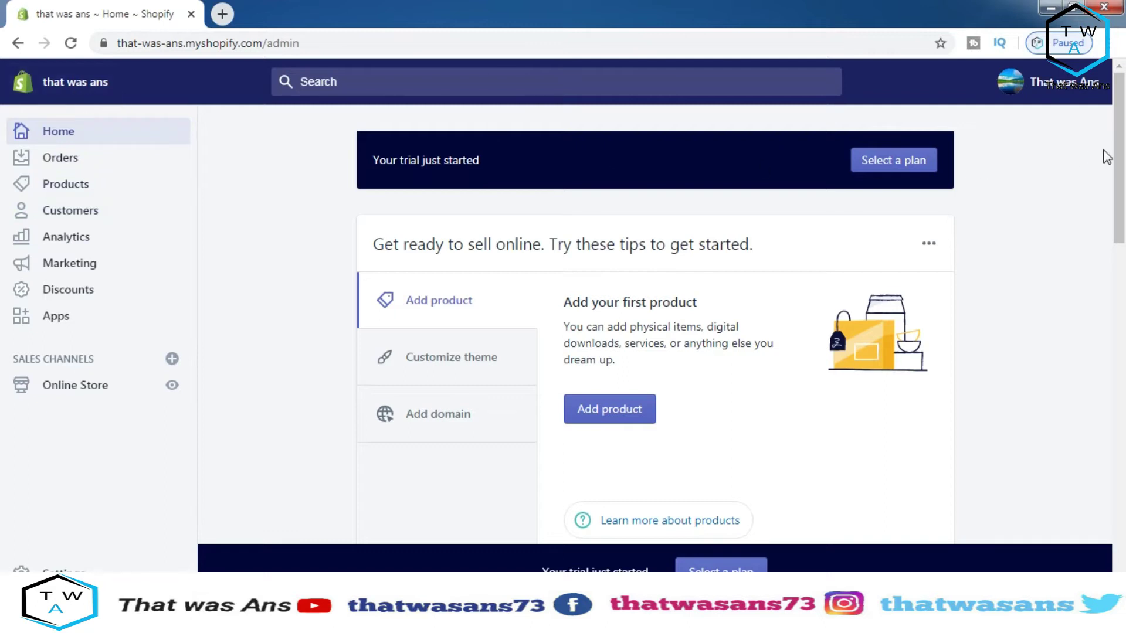
Open the plan selection page and pick the Basic Shopify plan at $29 monthly
drag(1110, 145, 1118, 166)
scroll(1118, 166, up, 1)
click(878, 168)
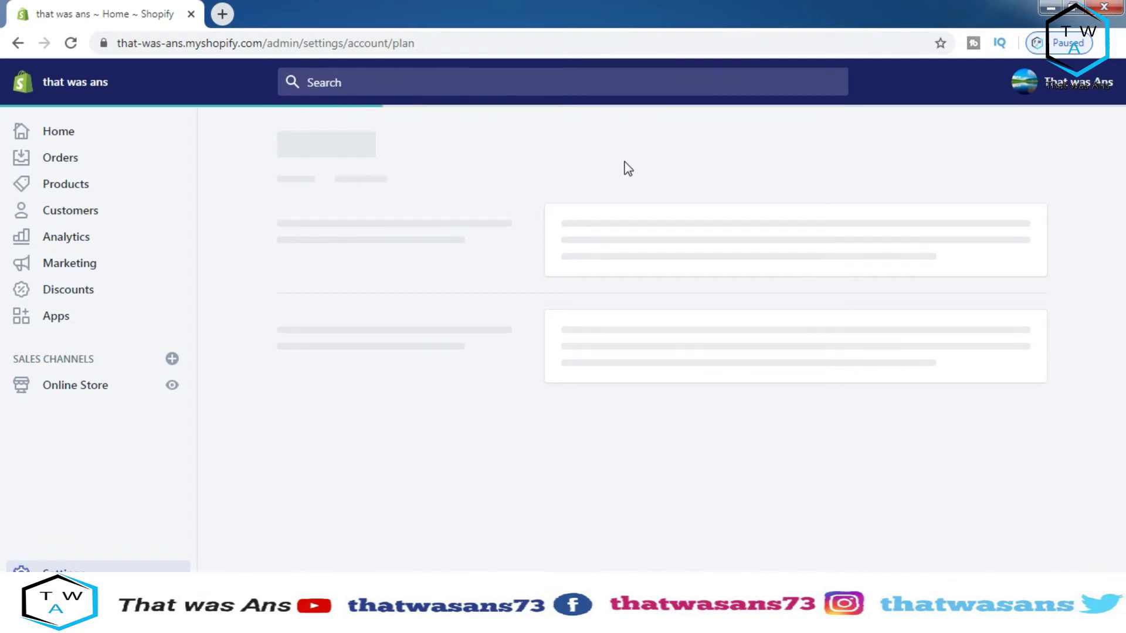
drag(1121, 135, 1121, 264)
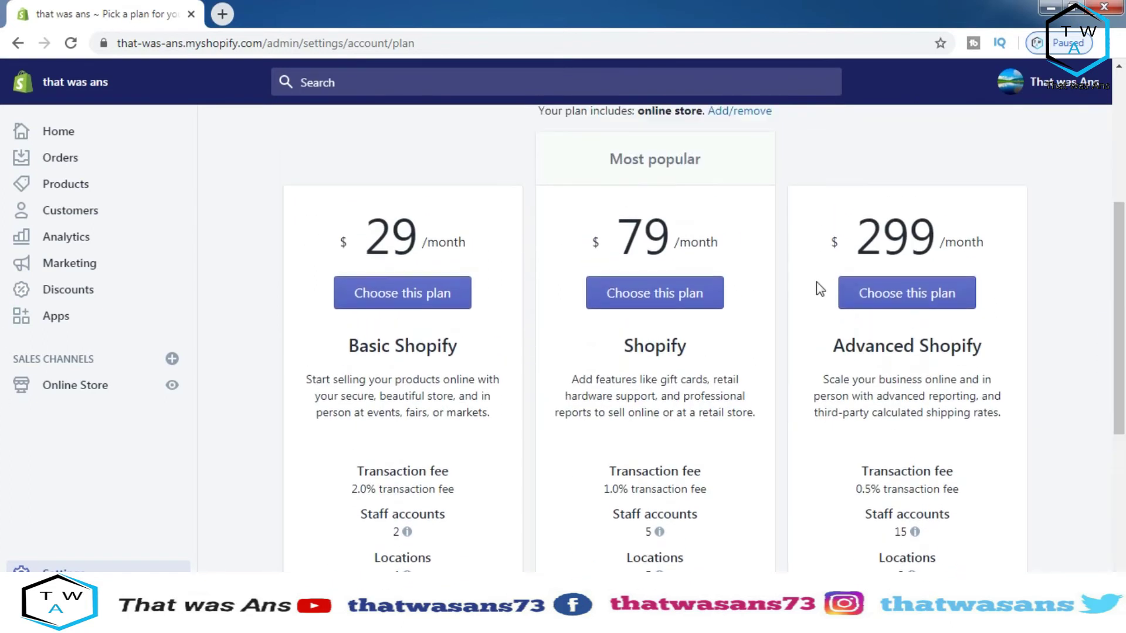
click(416, 298)
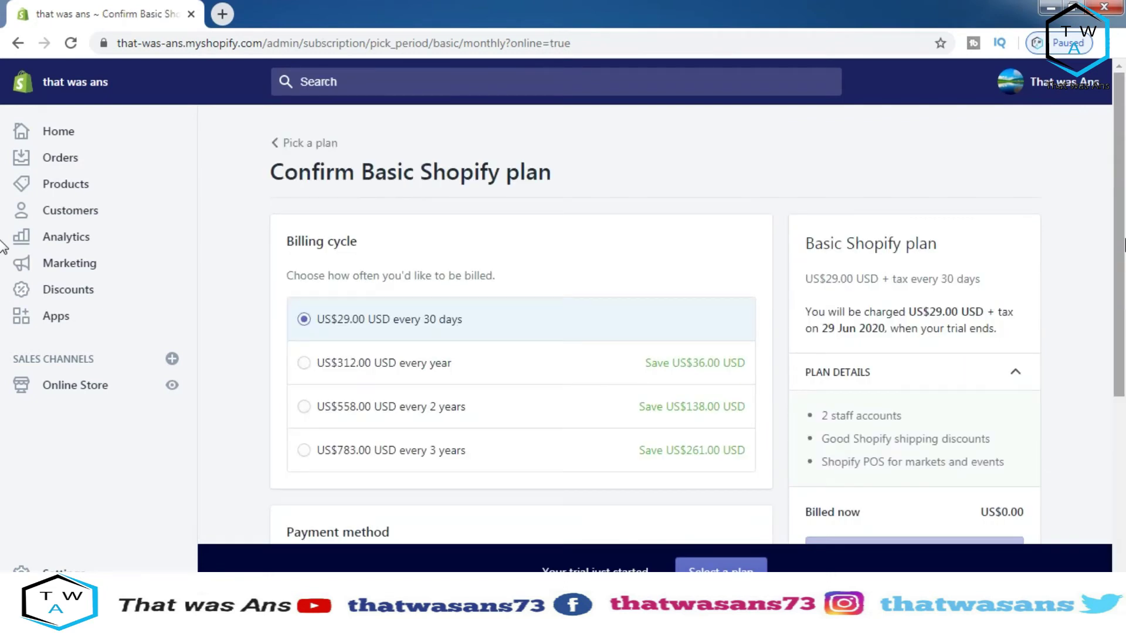
scroll(1121, 291, down, 1)
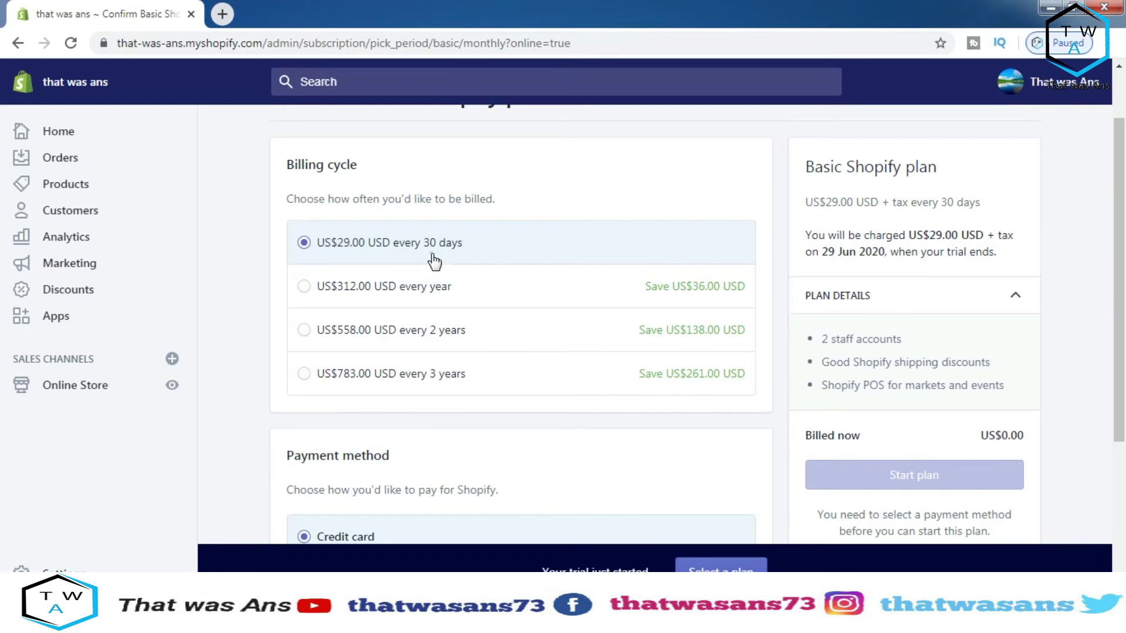
drag(1117, 250, 1101, 440)
click(721, 564)
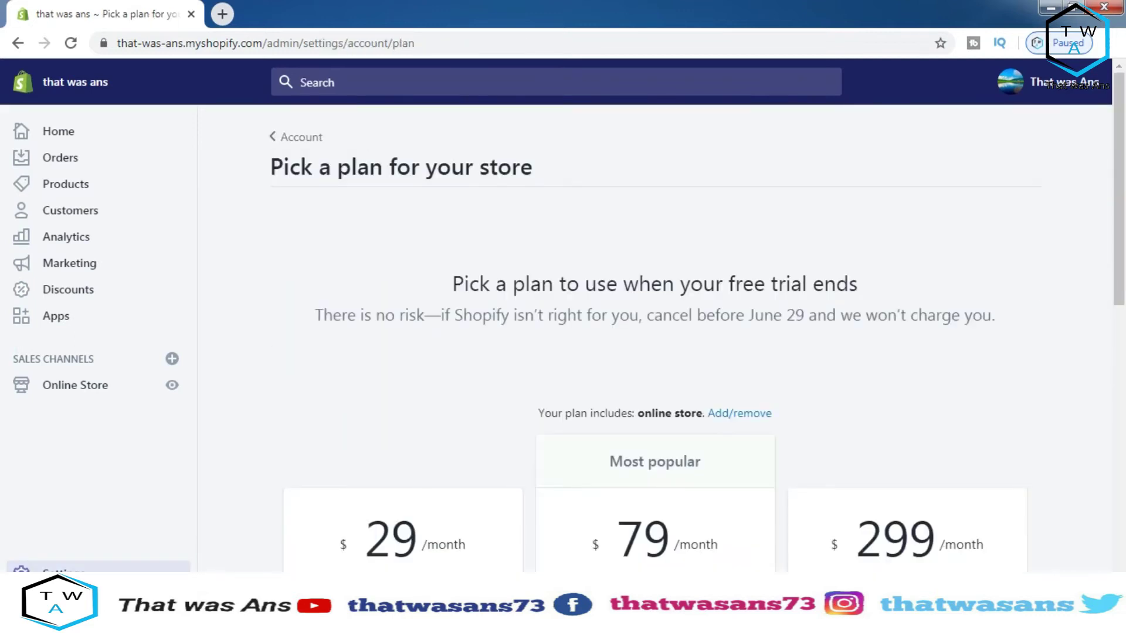
drag(1119, 126, 1111, 395)
click(445, 467)
drag(1119, 397, 1119, 308)
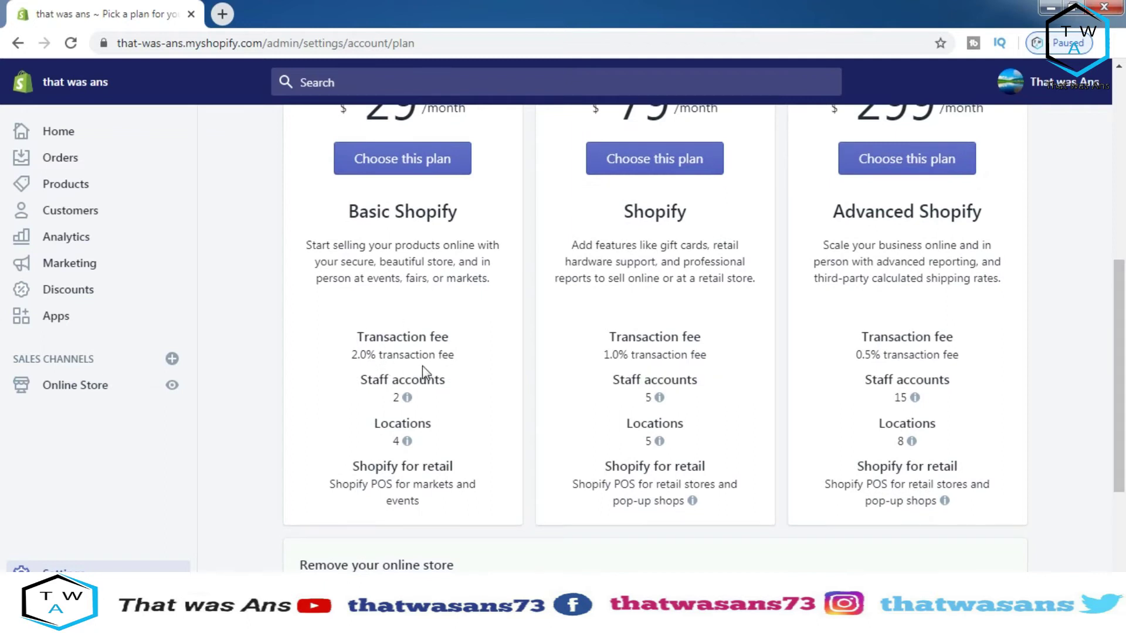
mouse_move(426, 400)
mouse_move(407, 441)
scroll(985, 388, up, 3)
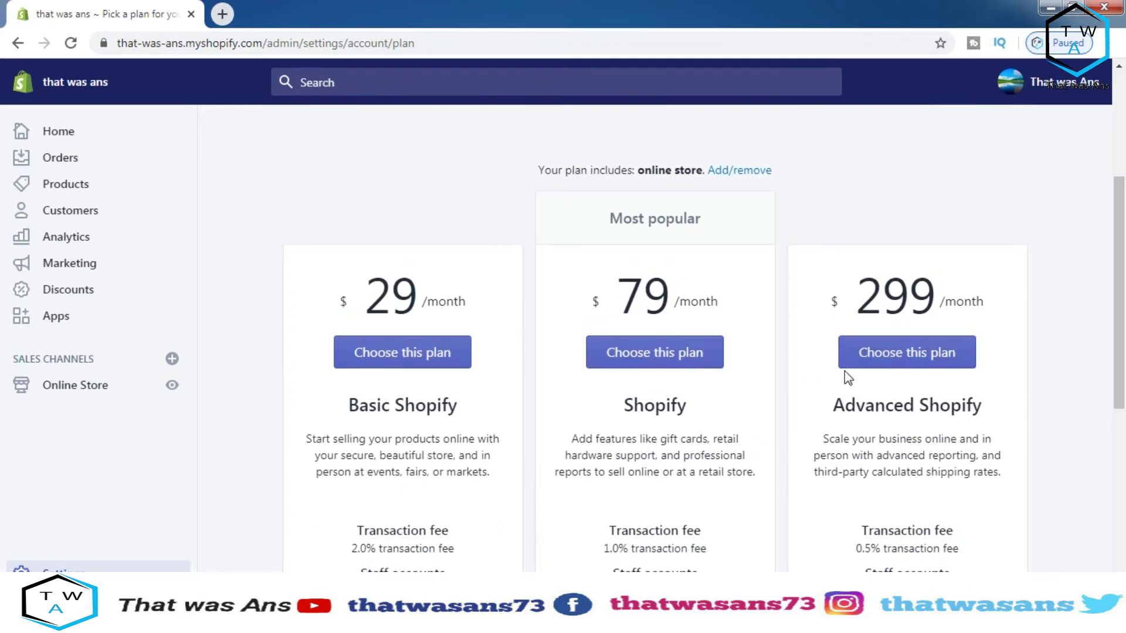
drag(1121, 252, 1123, 102)
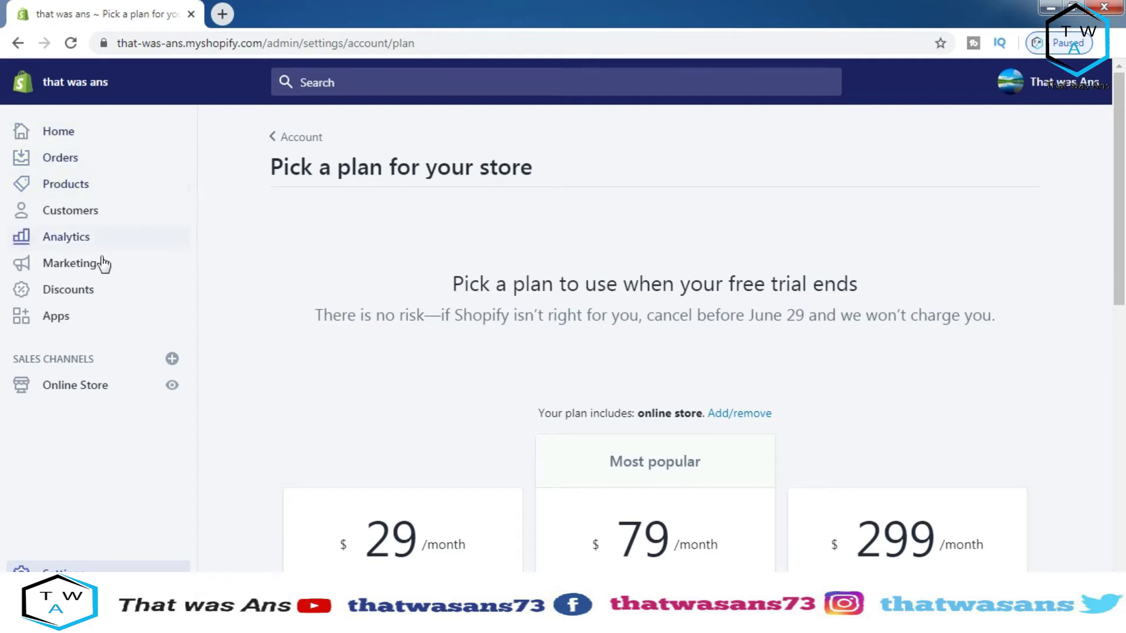
click(231, 235)
Back on Home, view the Customize theme tip, then start adding a new product
click(84, 138)
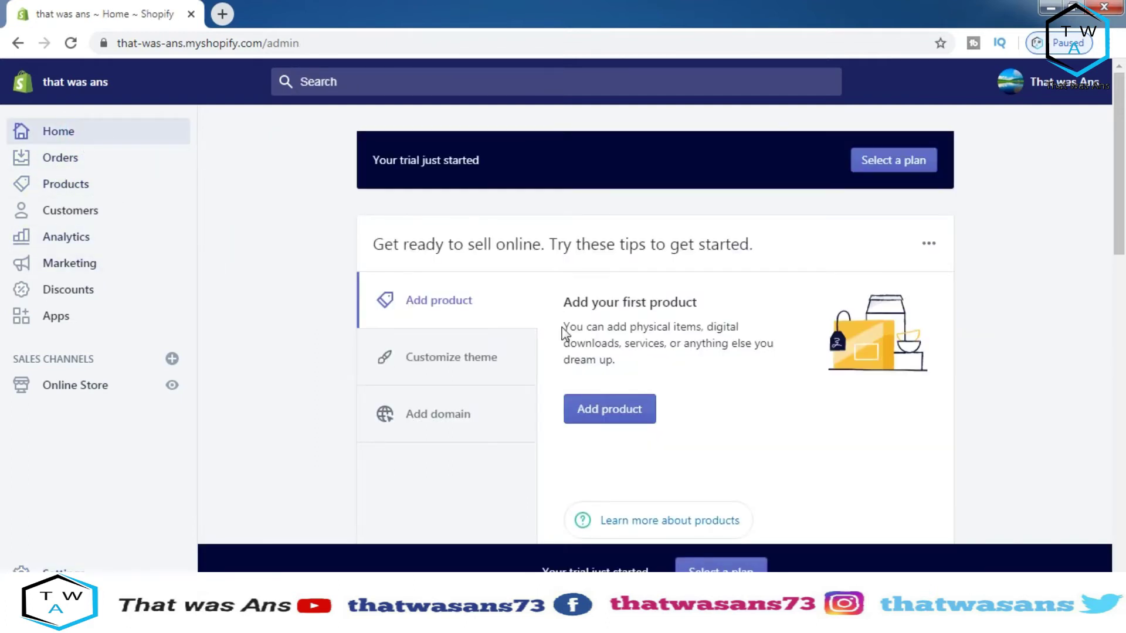
drag(1123, 195, 1099, 182)
click(459, 366)
click(452, 297)
click(607, 411)
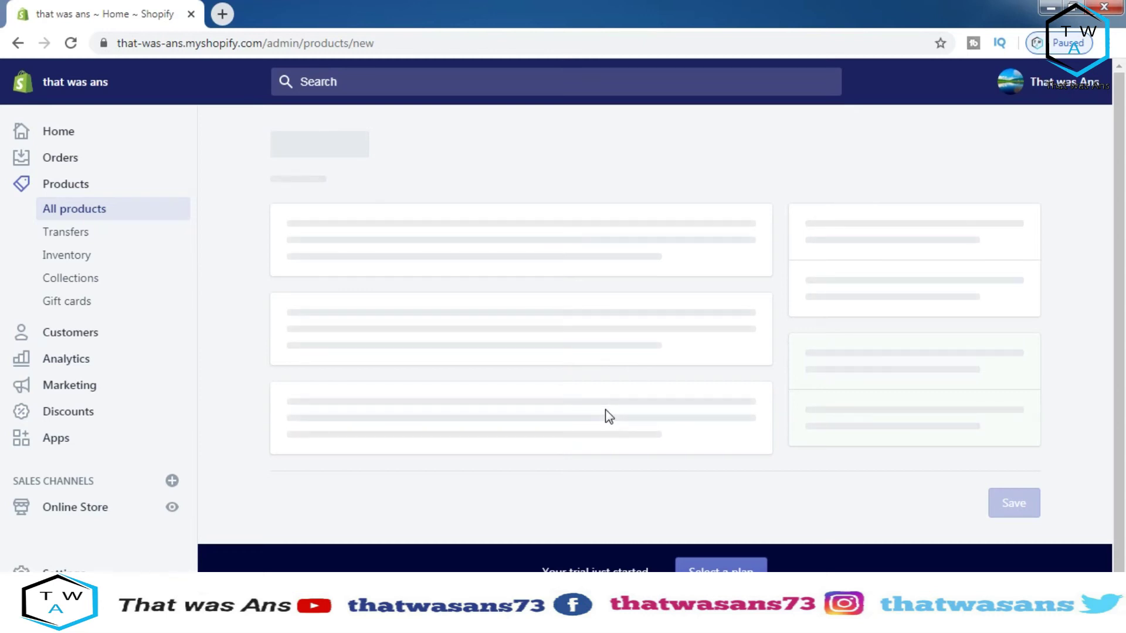
click(870, 184)
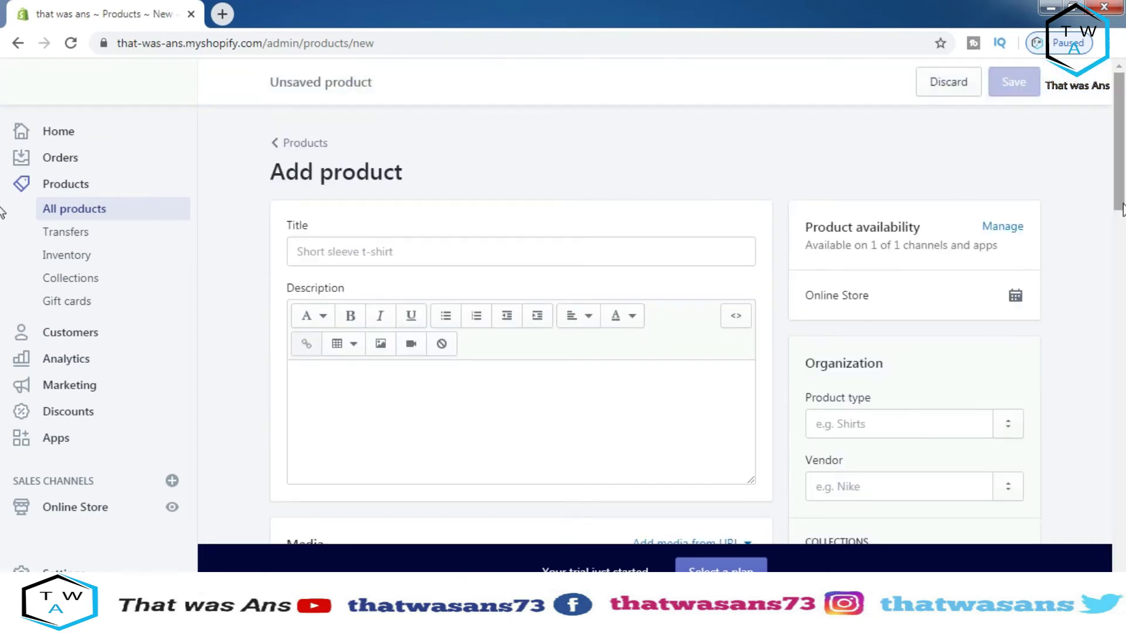
Scroll through the blank product form, opening the country of origin list without choosing
drag(1123, 176, 1106, 184)
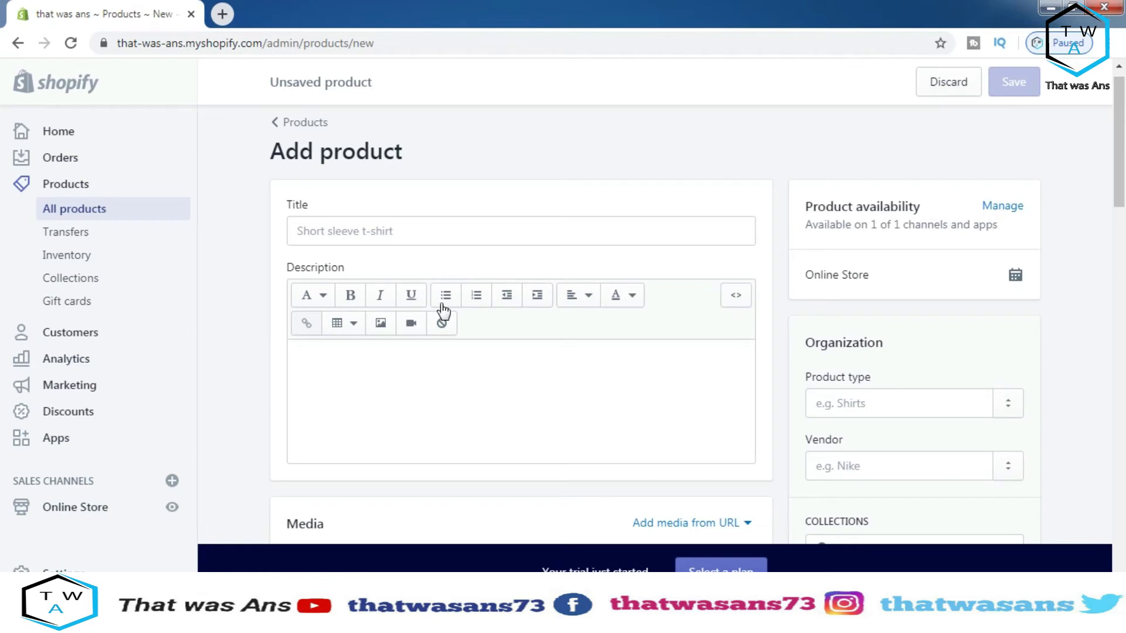
drag(1123, 150, 1123, 217)
scroll(505, 414, down, 2)
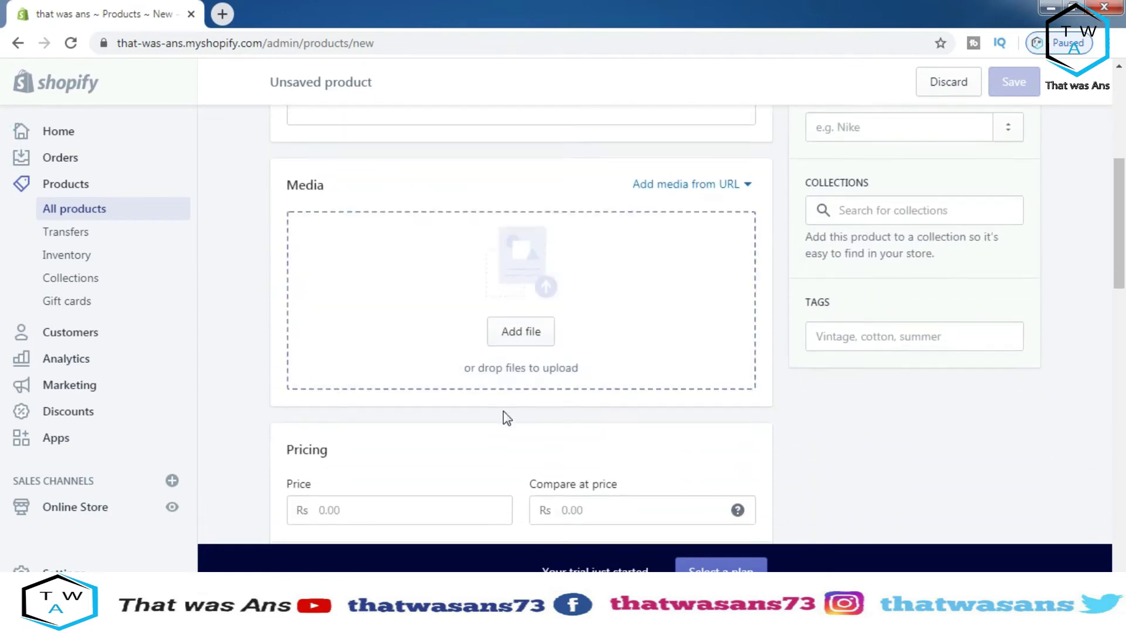
scroll(516, 275, down, 4)
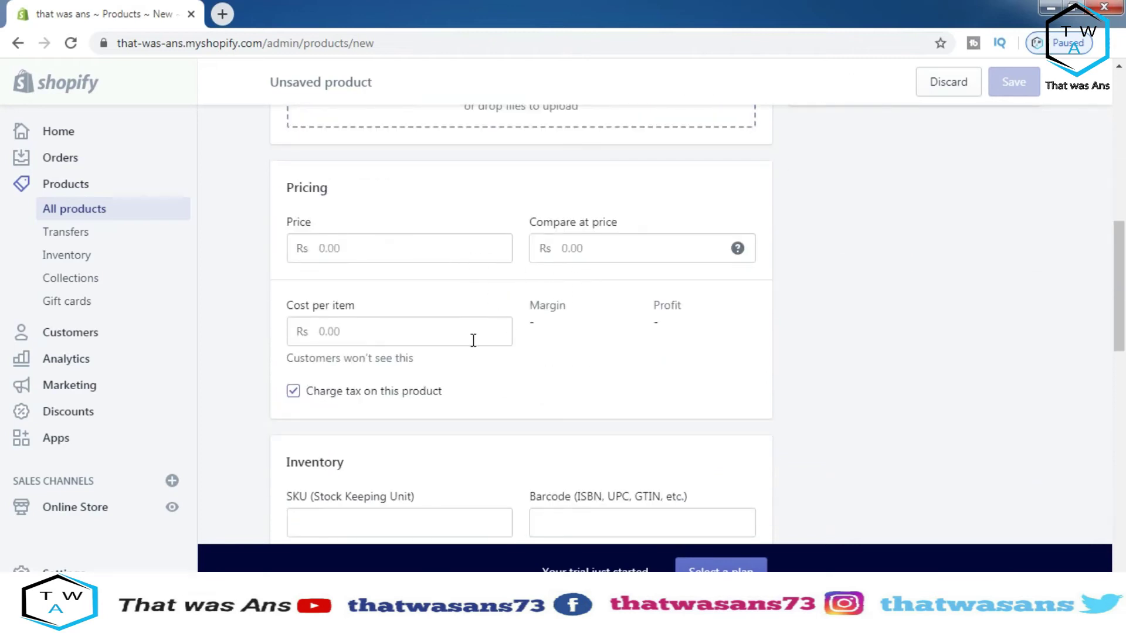
scroll(436, 346, down, 5)
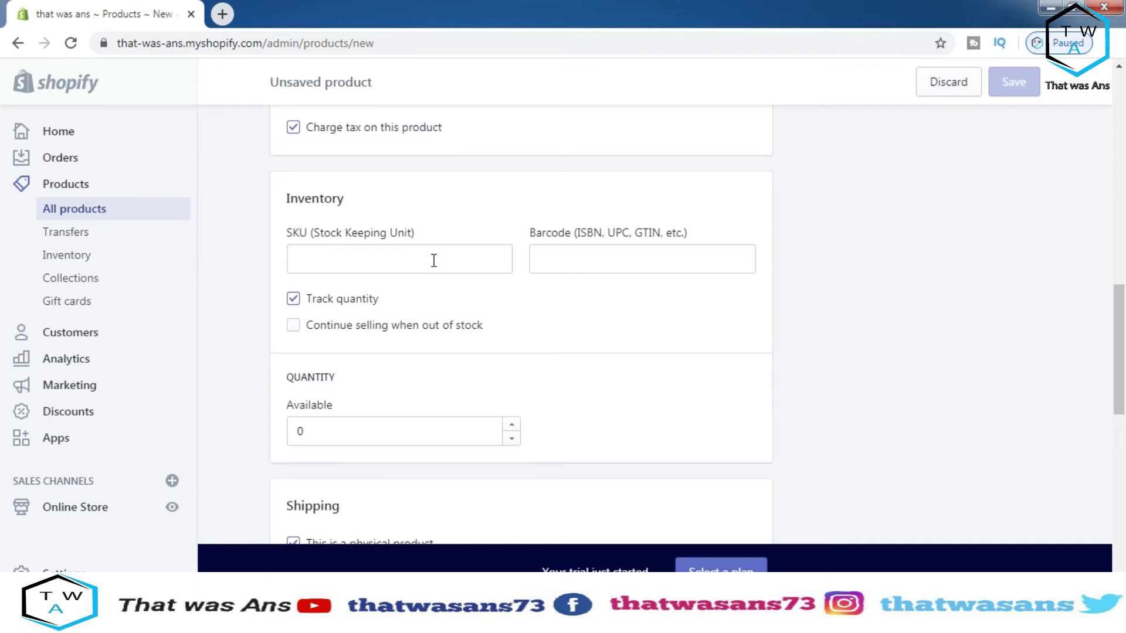
scroll(427, 357, down, 1)
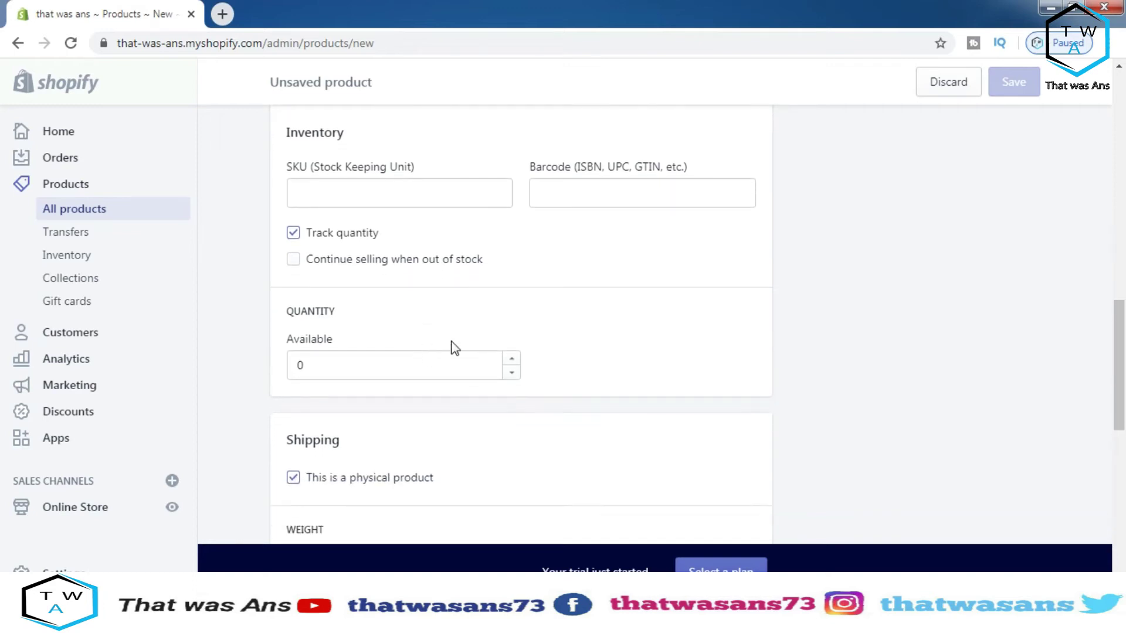
scroll(484, 384, down, 3)
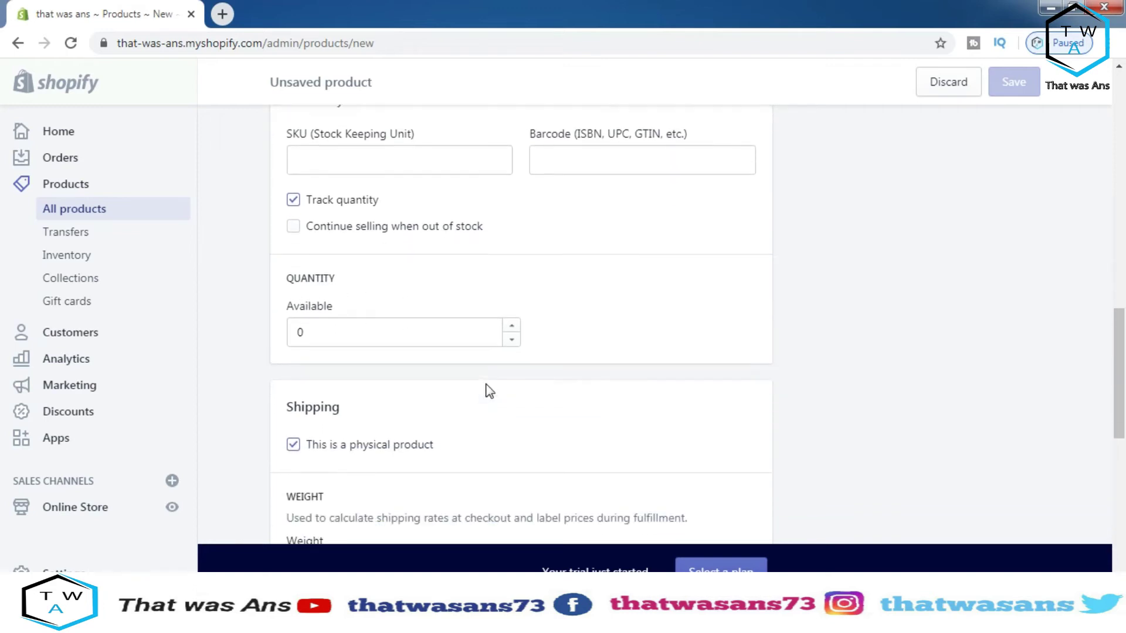
scroll(424, 360, down, 2)
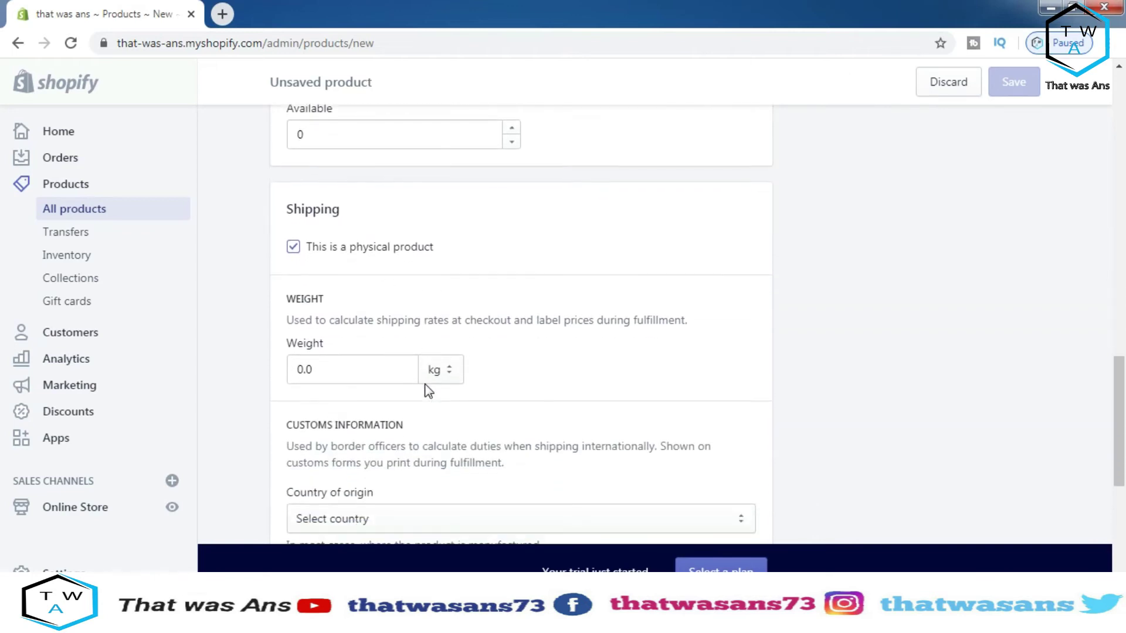
scroll(428, 345, down, 1)
scroll(432, 372, down, 1)
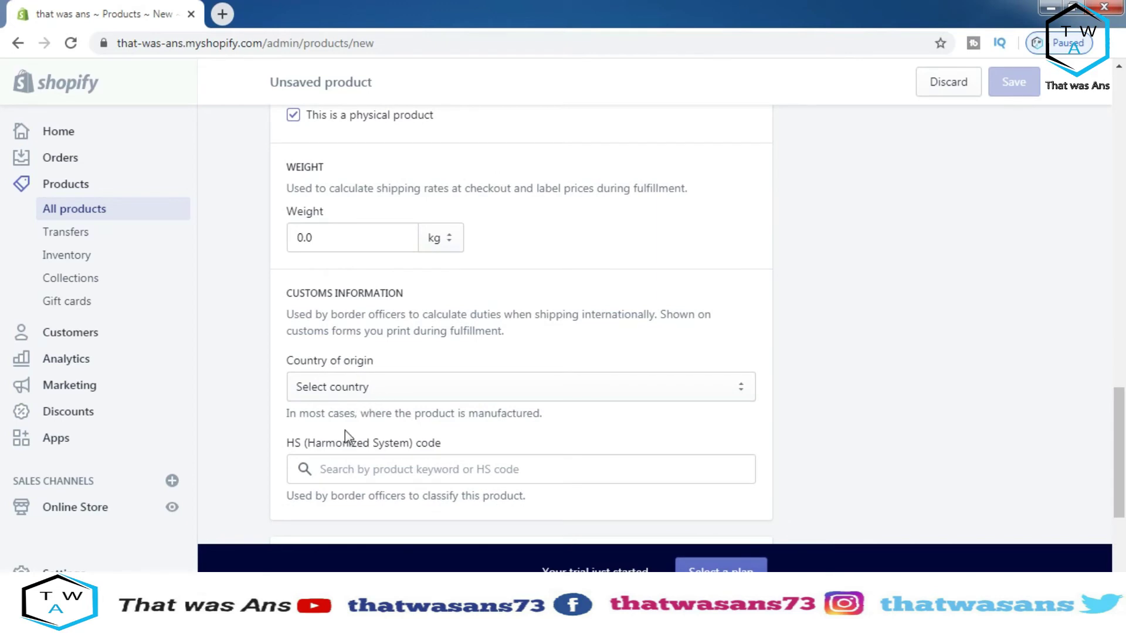
scroll(345, 431, down, 1)
click(367, 341)
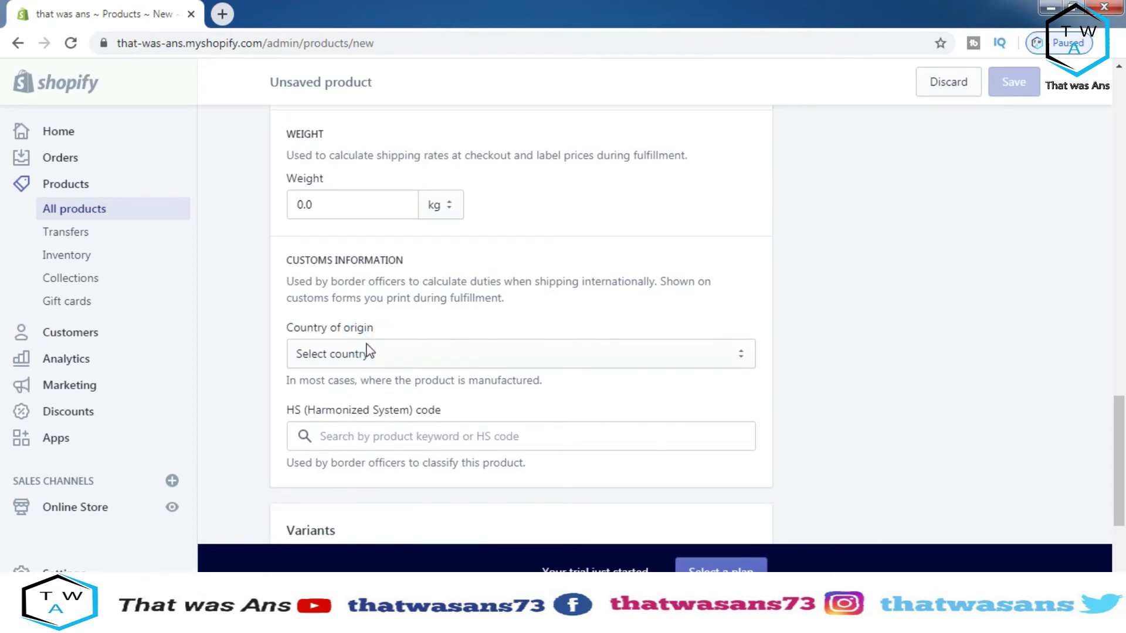
click(367, 352)
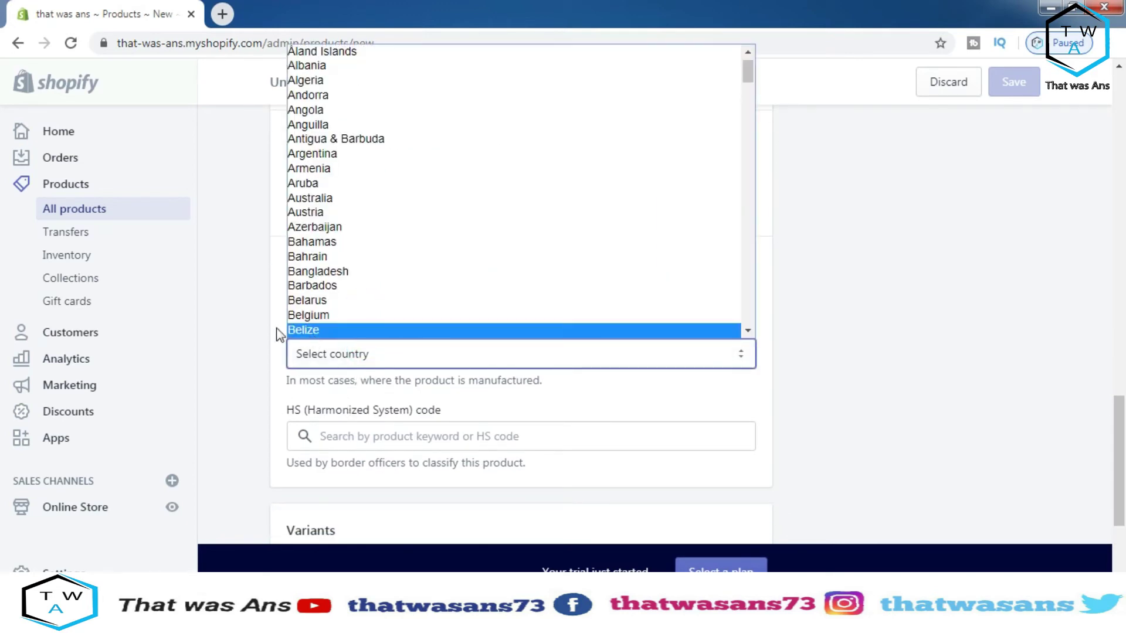
click(253, 327)
scroll(254, 329, down, 2)
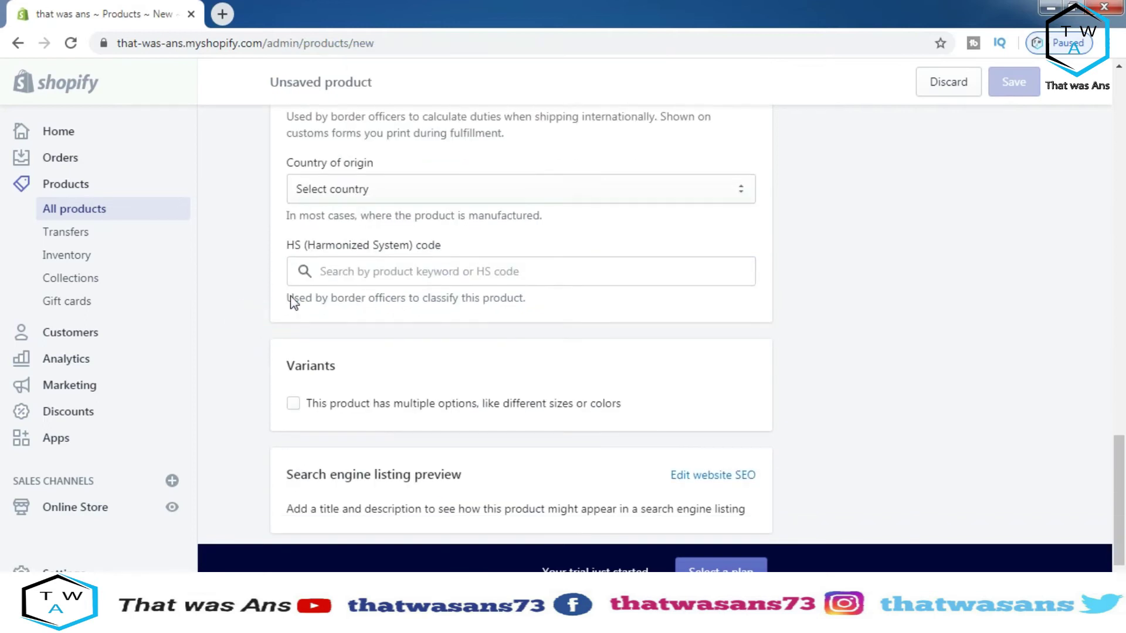
scroll(370, 333, down, 1)
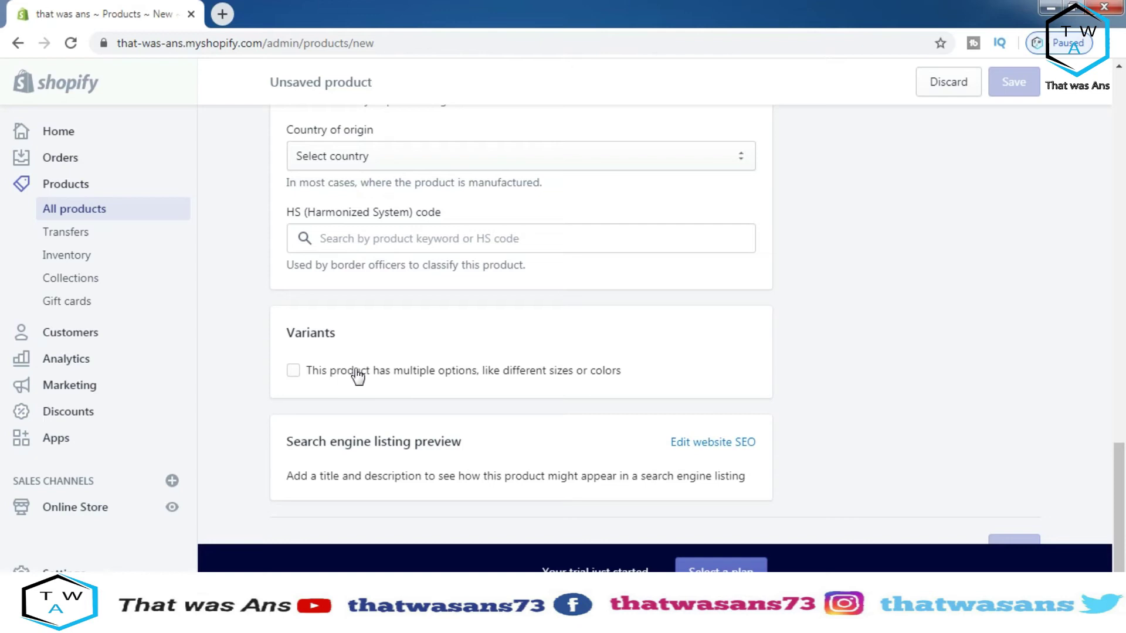
scroll(358, 375, down, 1)
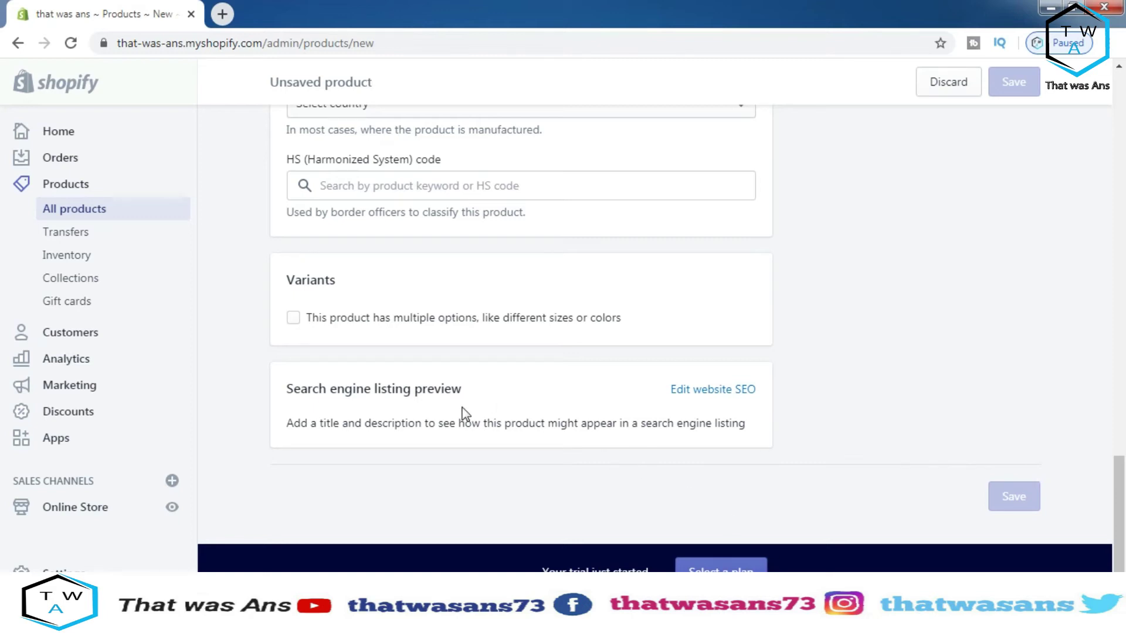
Open the search engine listing editor, leave its page title empty, and go to Transfers
click(690, 390)
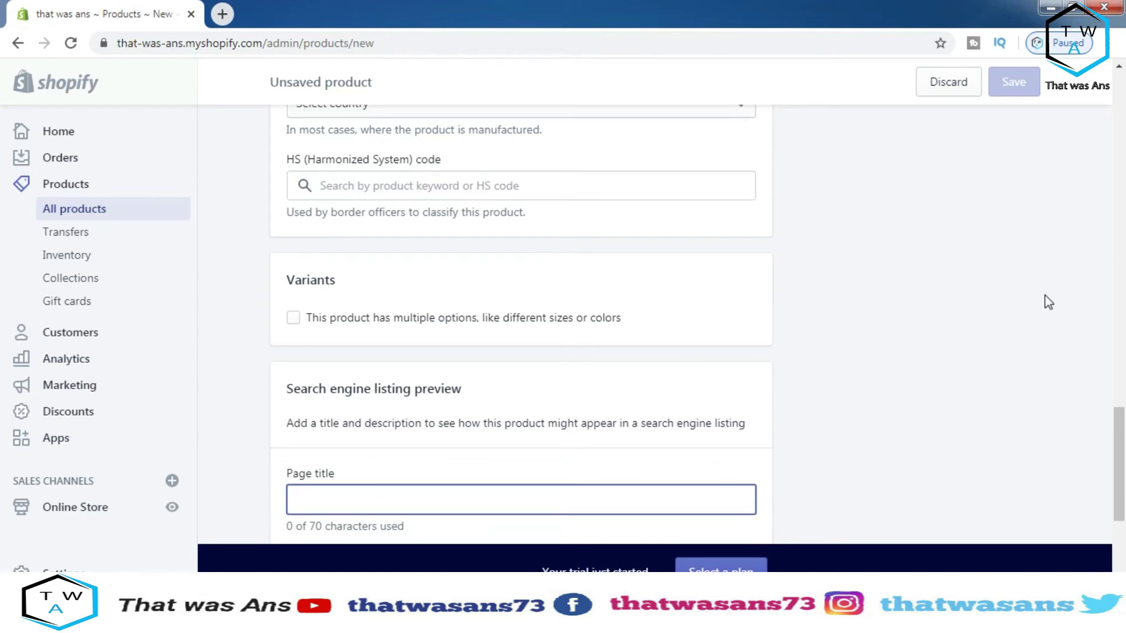
drag(1119, 425, 1120, 478)
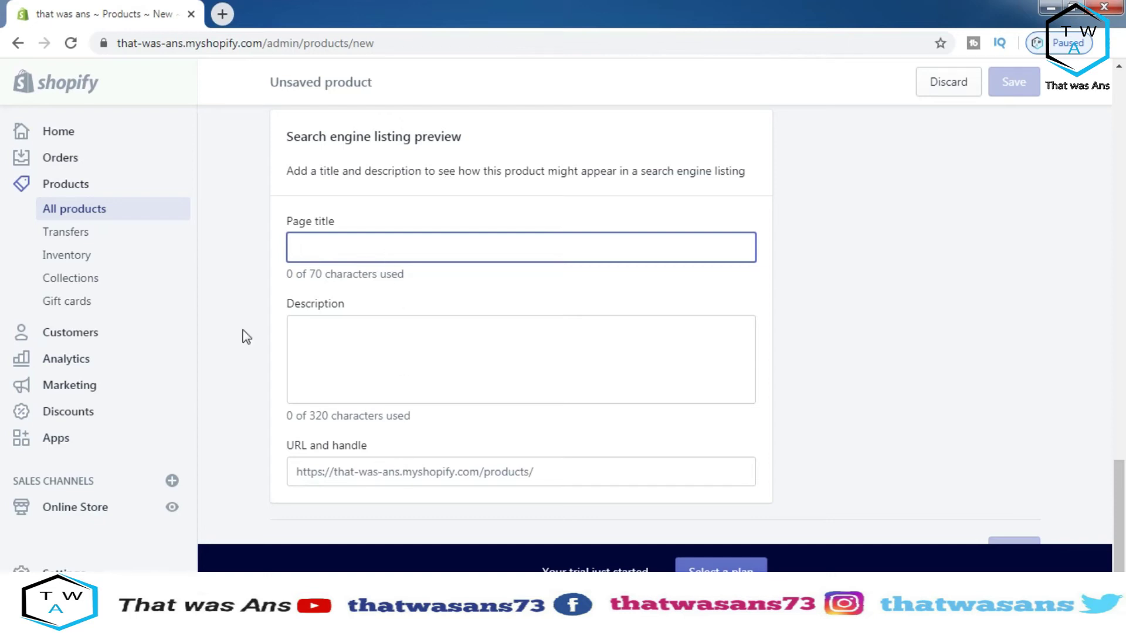
click(249, 284)
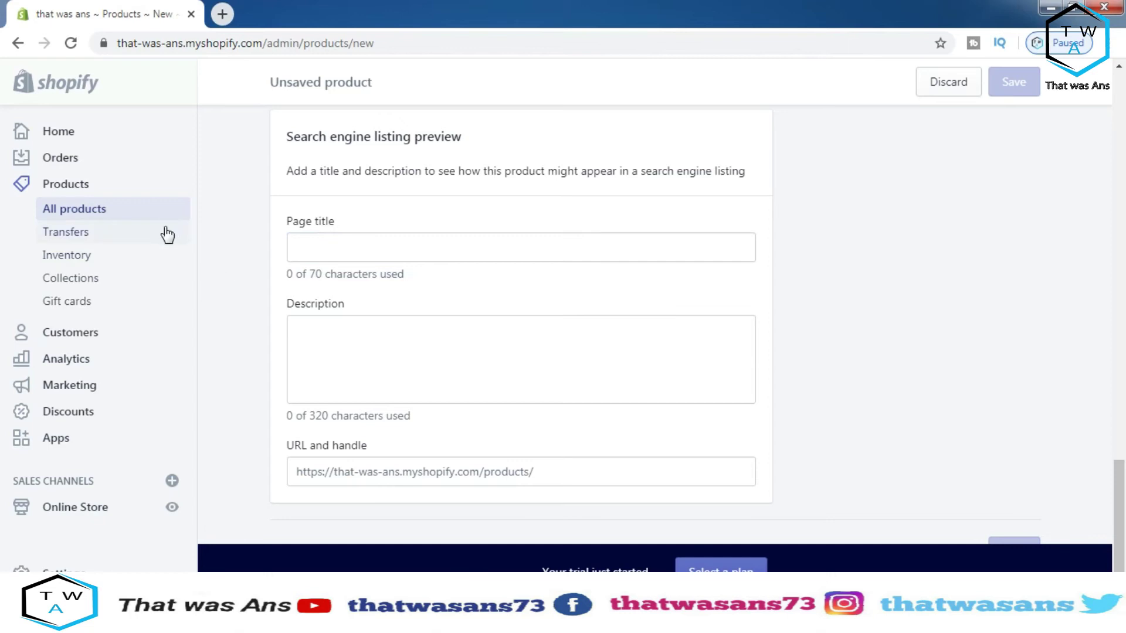
click(114, 246)
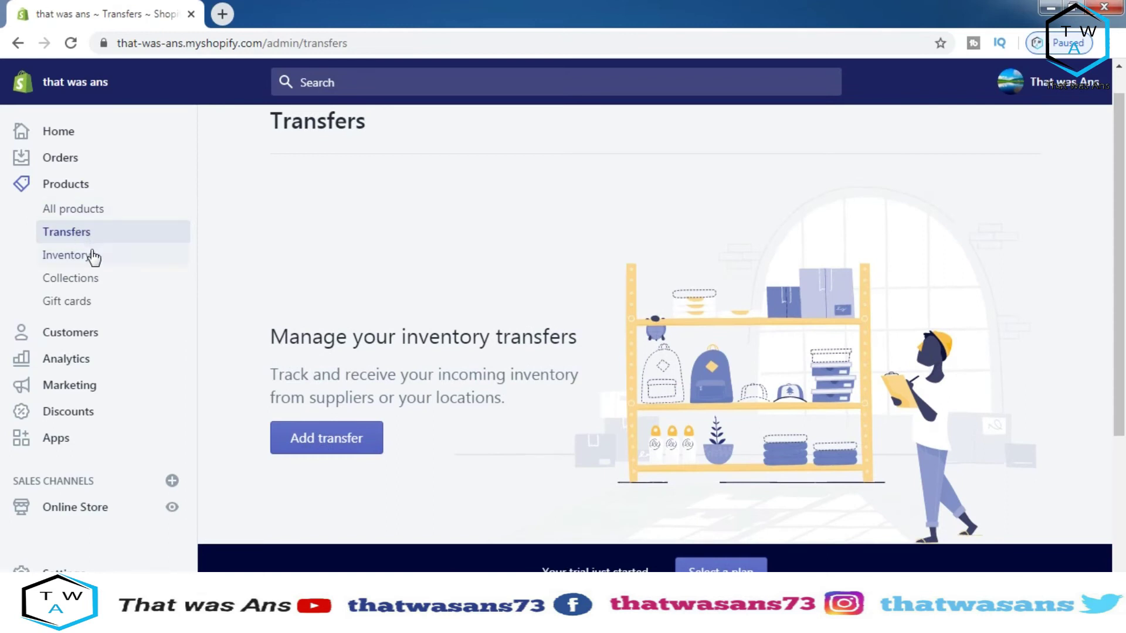
Browse the Inventory, Collections, Orders and Marketing pages from the sidebar
click(92, 260)
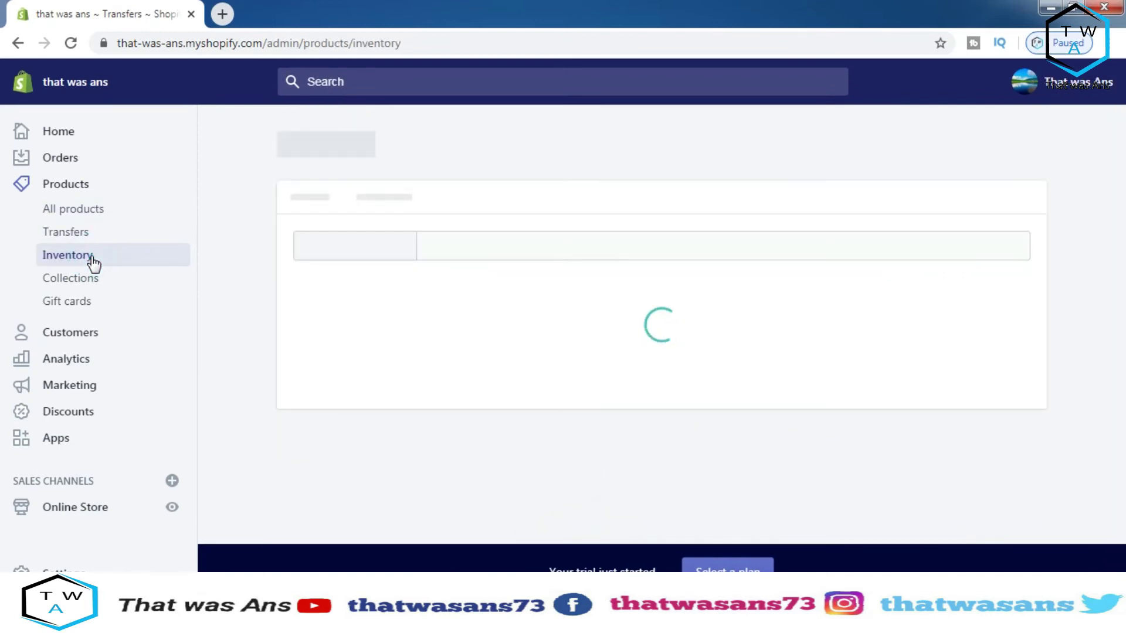
click(91, 288)
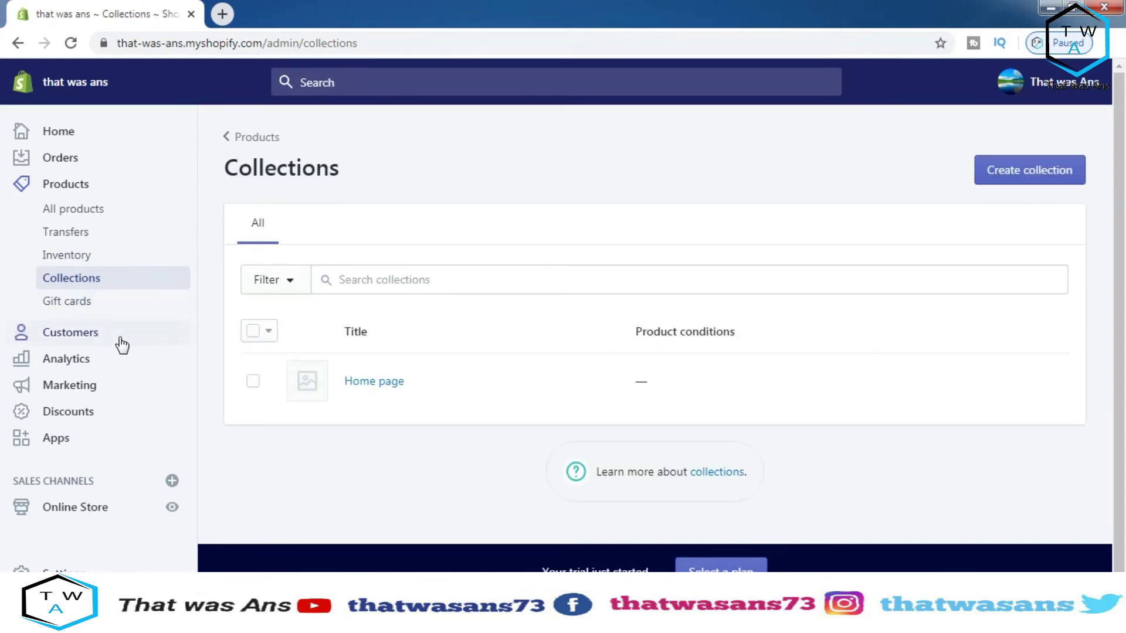
click(92, 160)
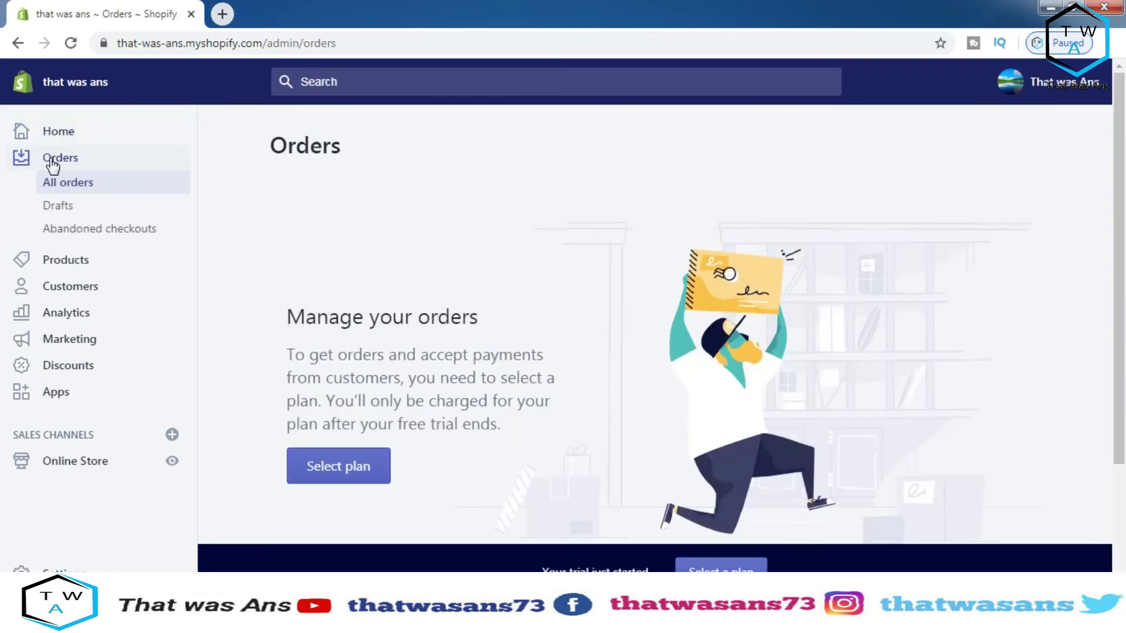
scroll(53, 165, down, 1)
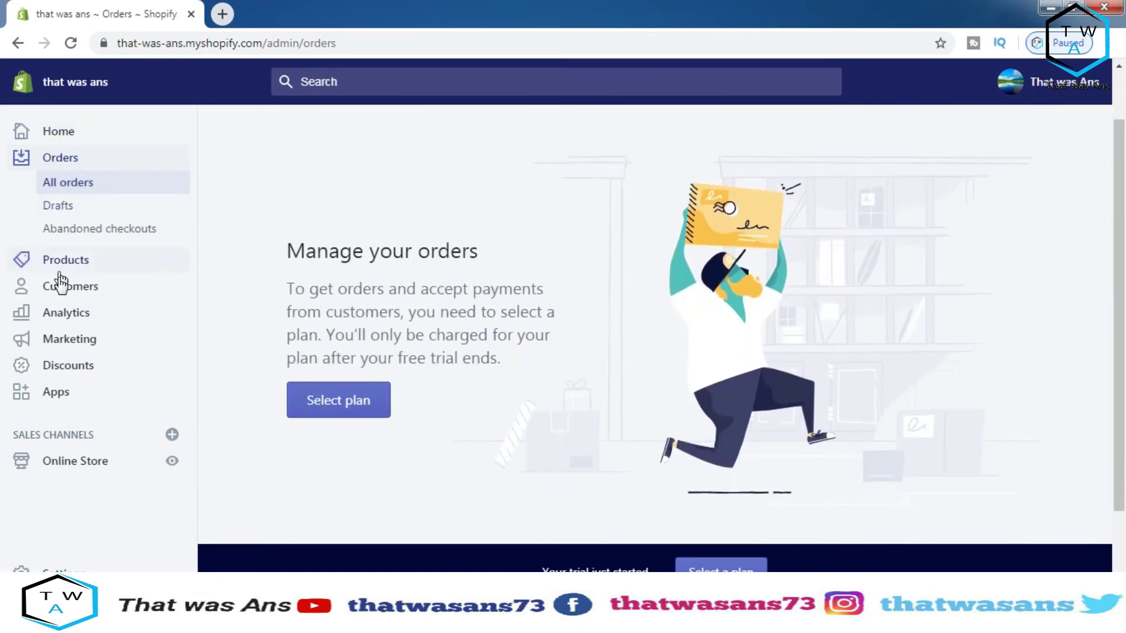
click(69, 339)
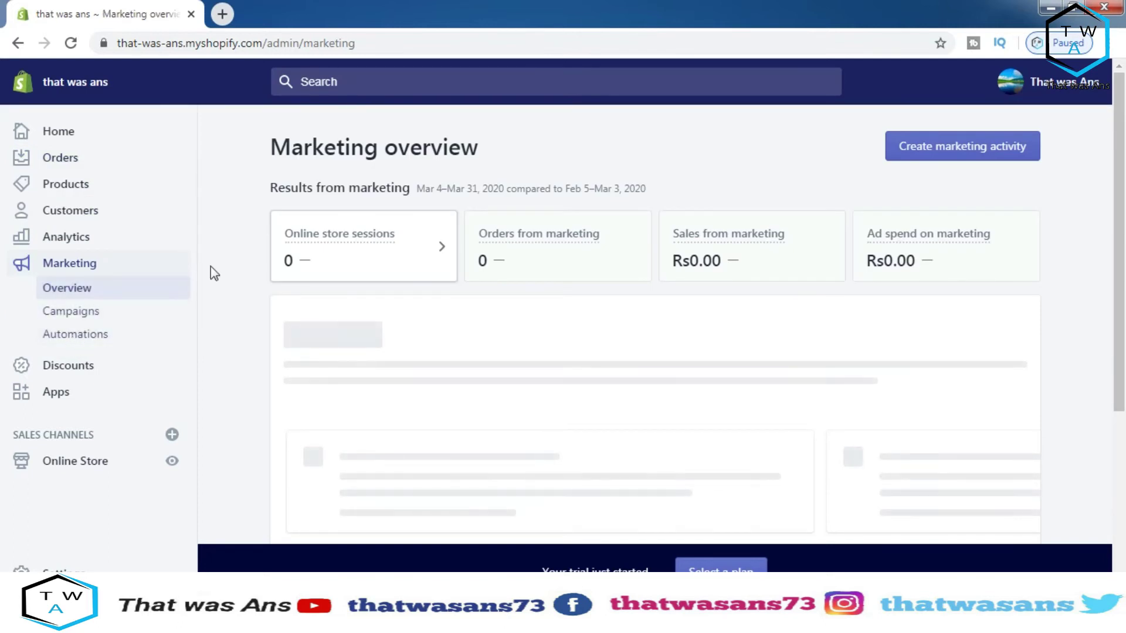
Scroll through the Marketing overview, visit Discounts, then head to the Online Store themes
mouse_move(388, 245)
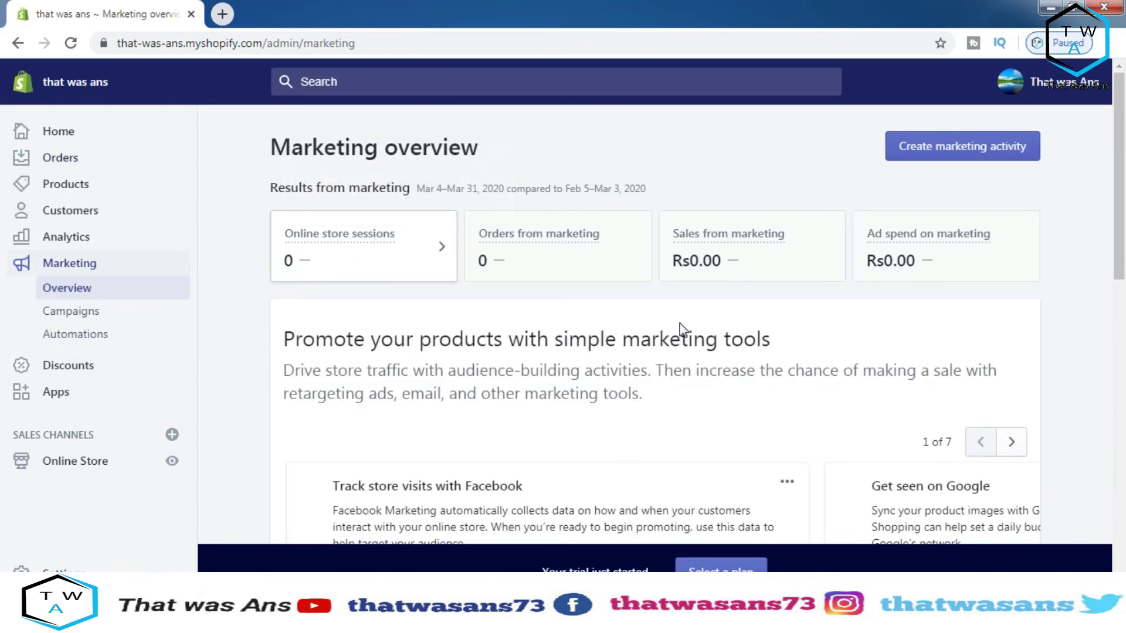
scroll(679, 327, down, 1)
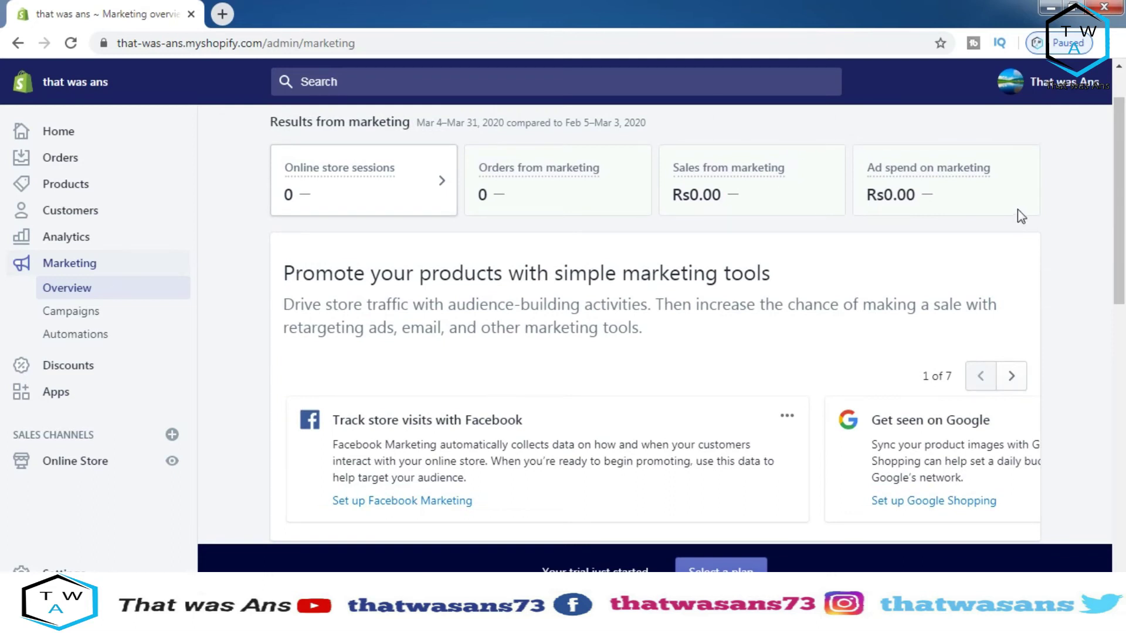
scroll(1076, 212, down, 2)
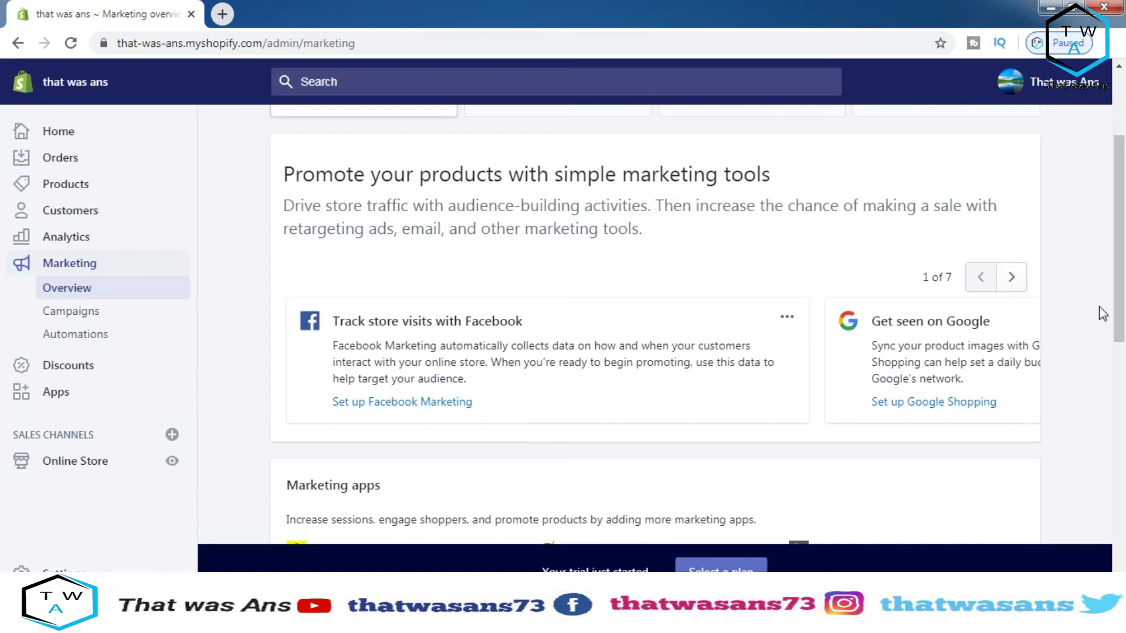
drag(1120, 341, 1068, 414)
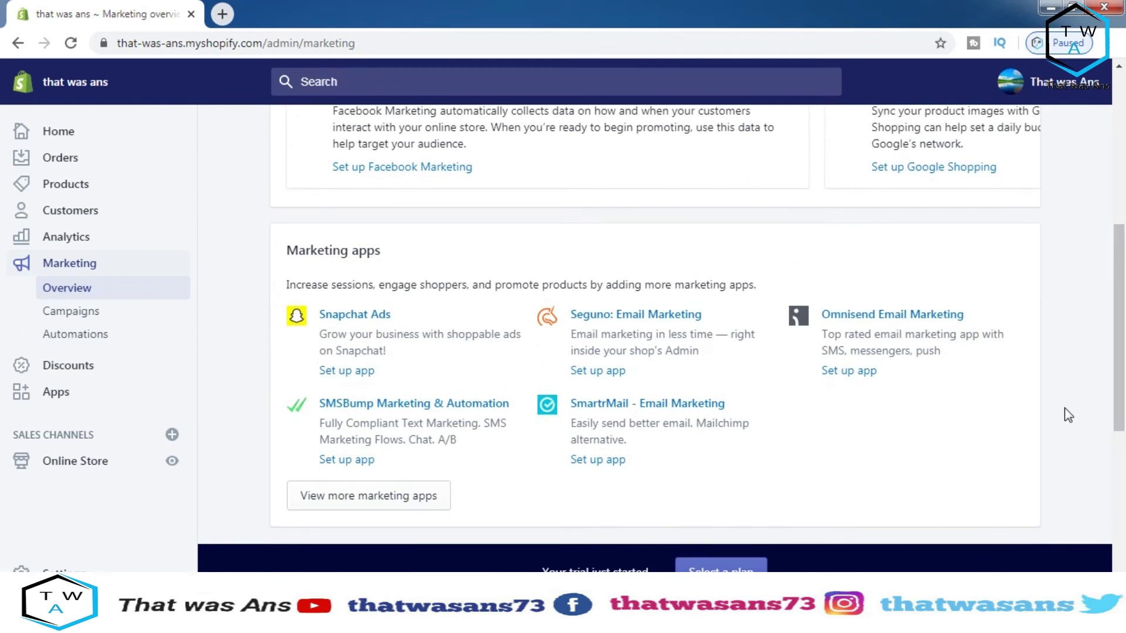
scroll(1067, 414, down, 3)
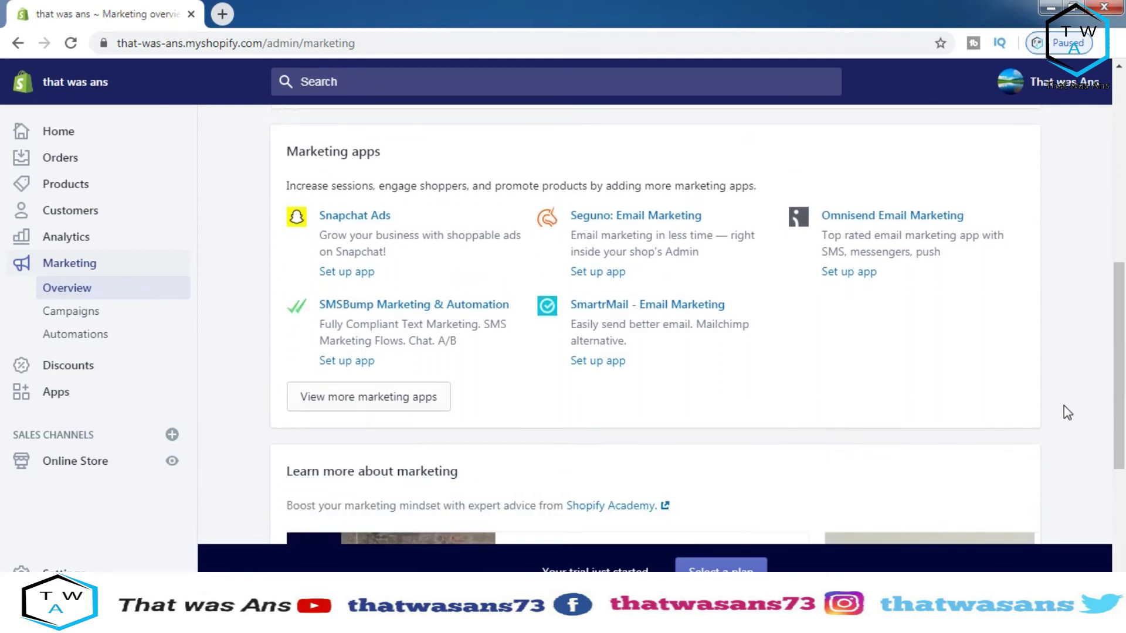
scroll(1065, 412, down, 5)
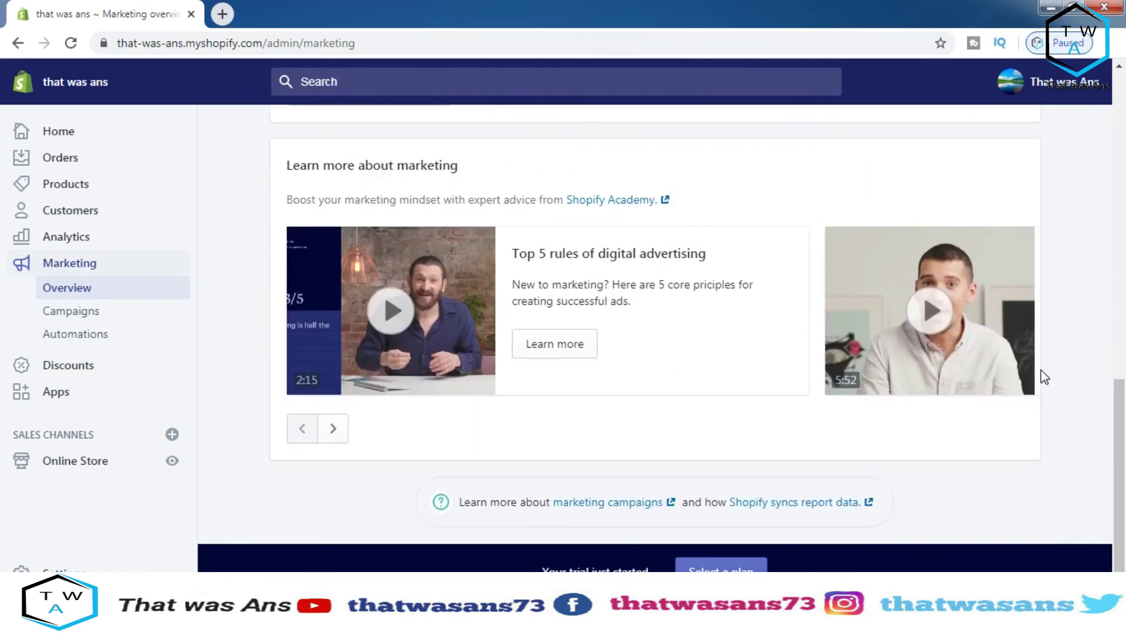
scroll(1041, 376, up, 10)
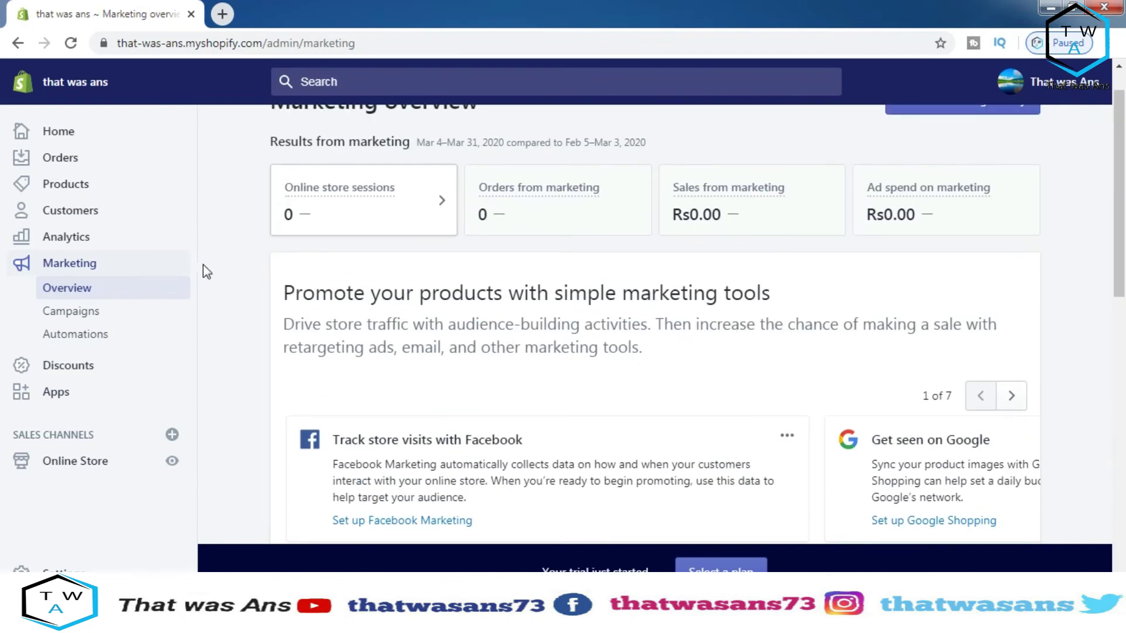
click(77, 368)
click(73, 391)
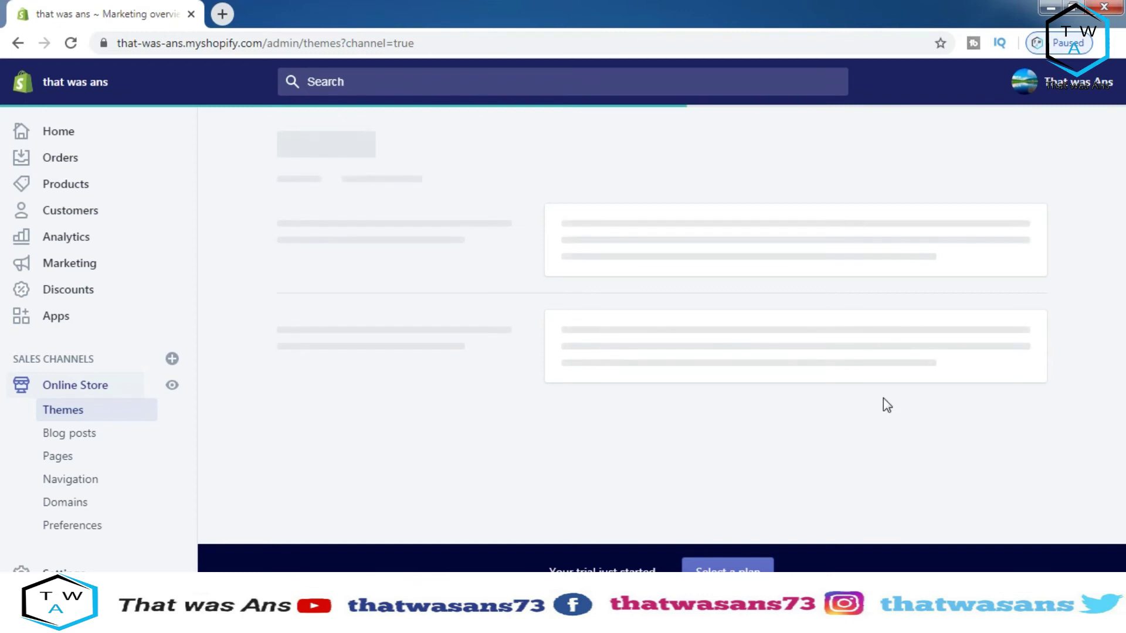
Reload the failed Themes page until it loads showing Debut as the current theme
click(933, 502)
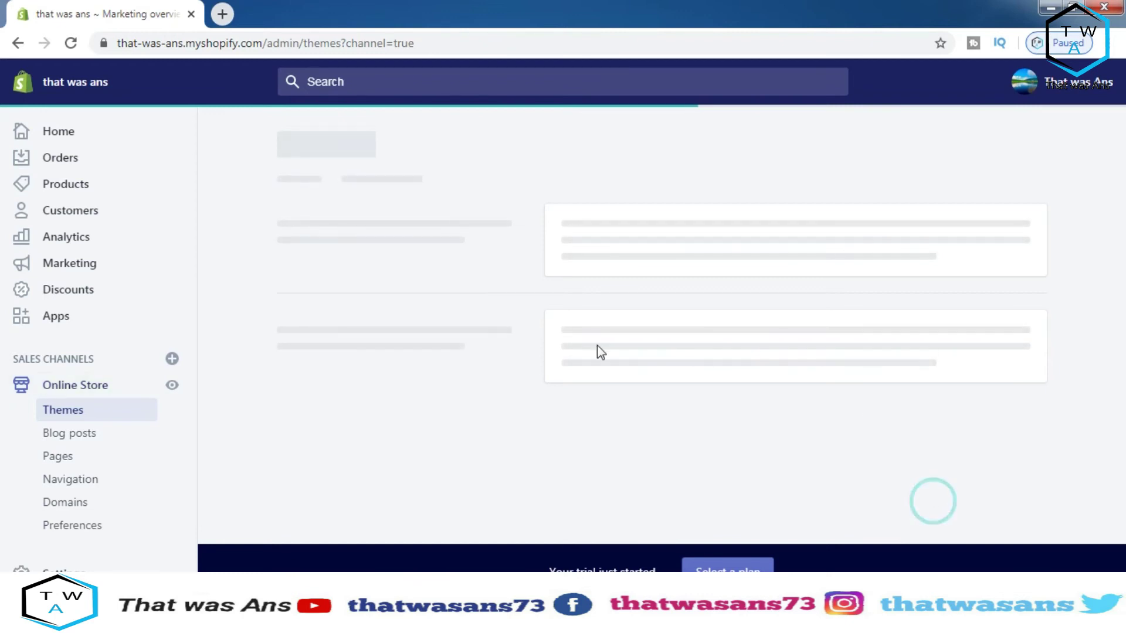
click(96, 387)
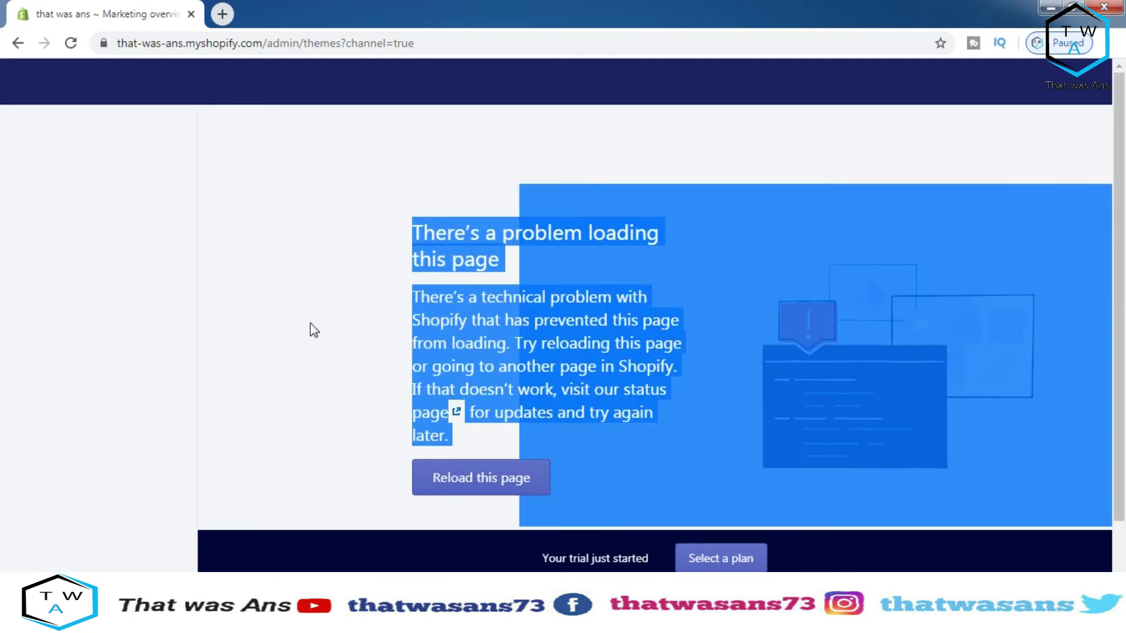
click(311, 323)
click(69, 44)
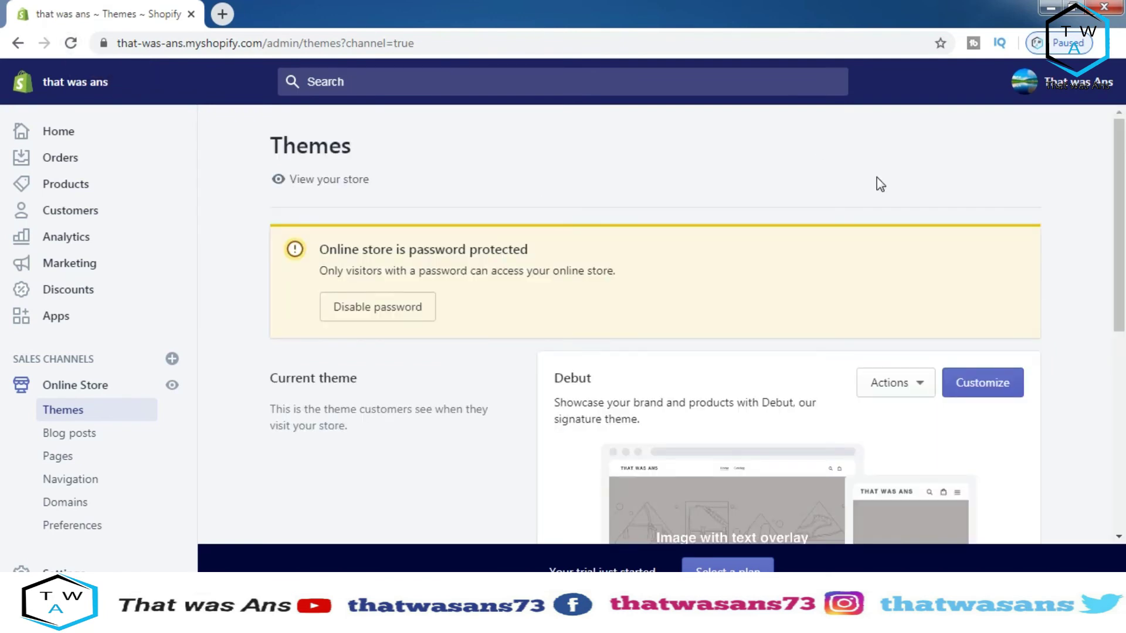
Open the current Debut theme in the theme editor with Customize
drag(1120, 141, 1124, 384)
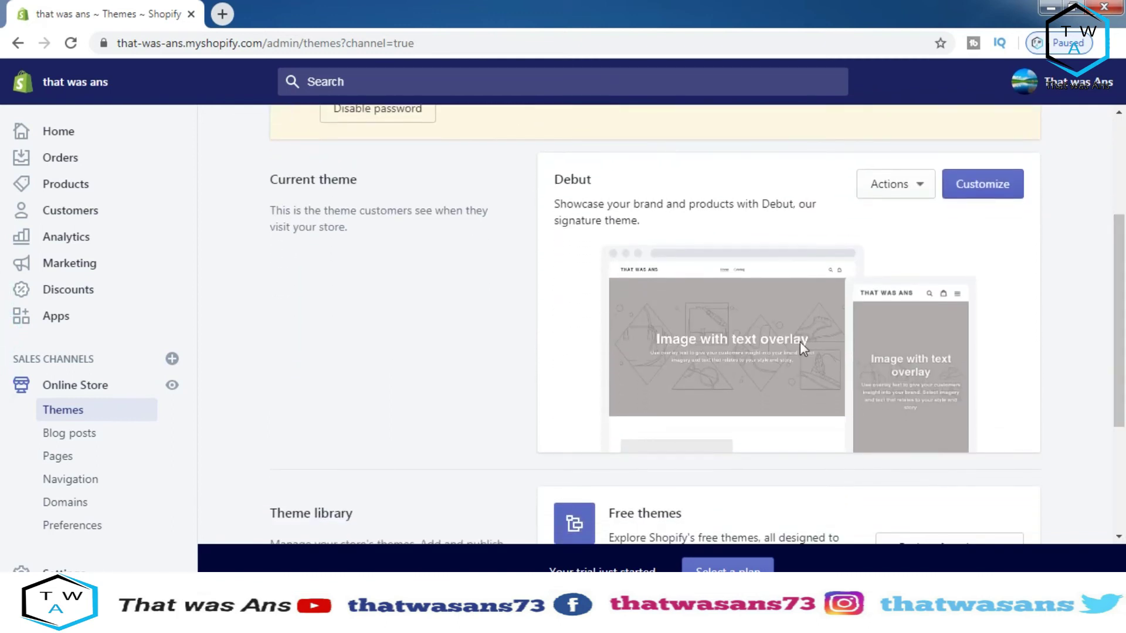
click(962, 186)
drag(1121, 279, 1120, 222)
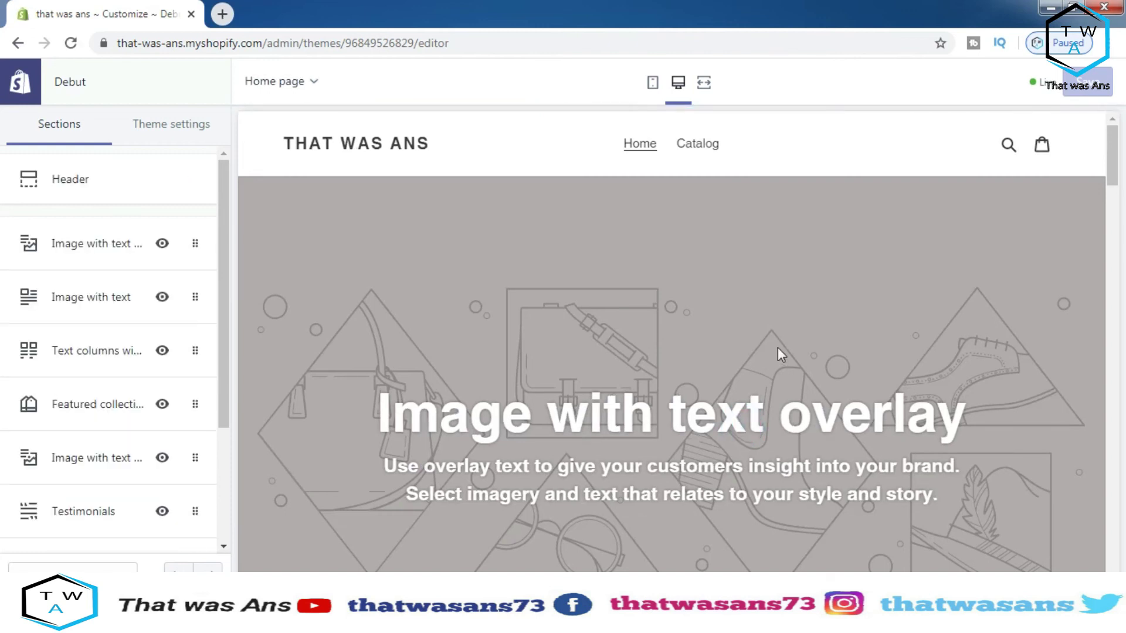
Look over the home page preview, selecting the Image with text overlay heading
drag(1107, 151, 1114, 252)
scroll(945, 298, up, 10)
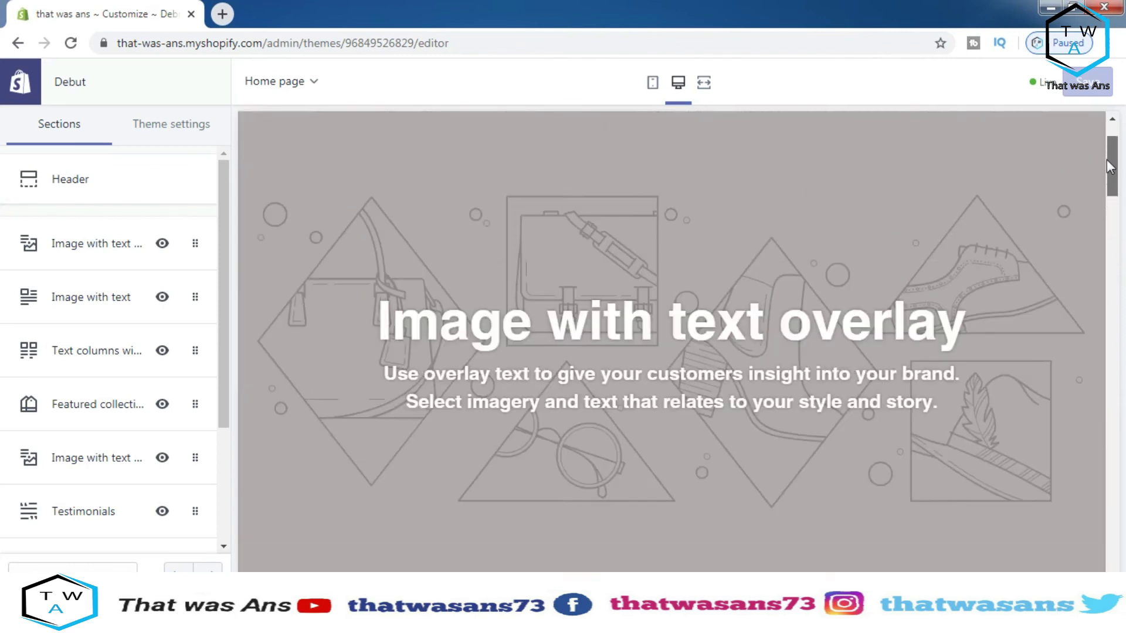
triple_click(837, 372)
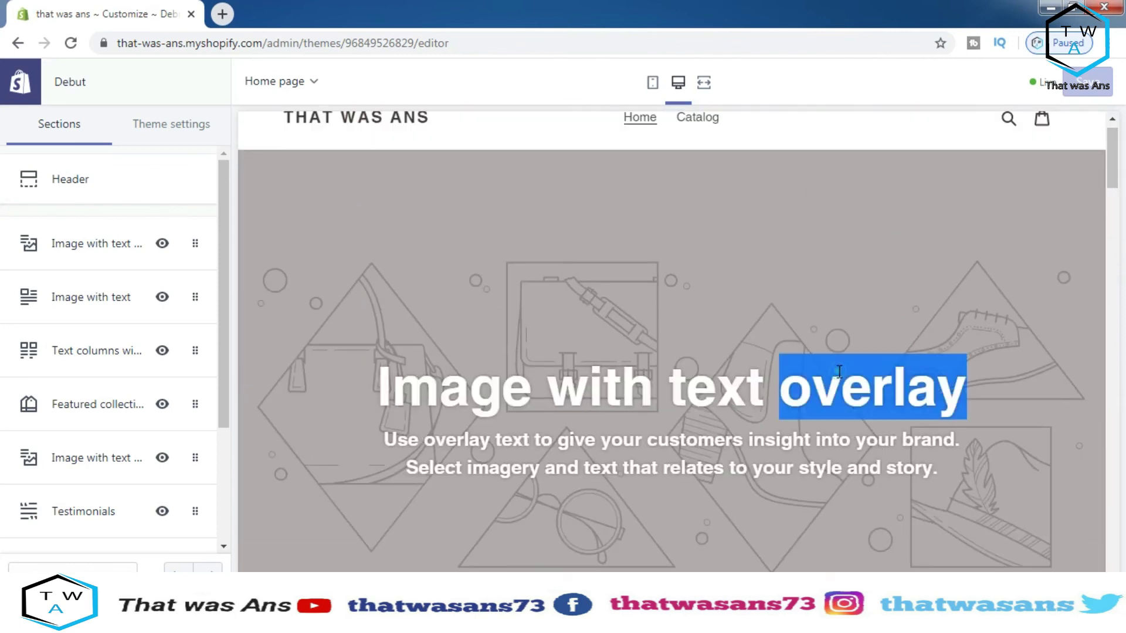
click(709, 410)
click(1111, 158)
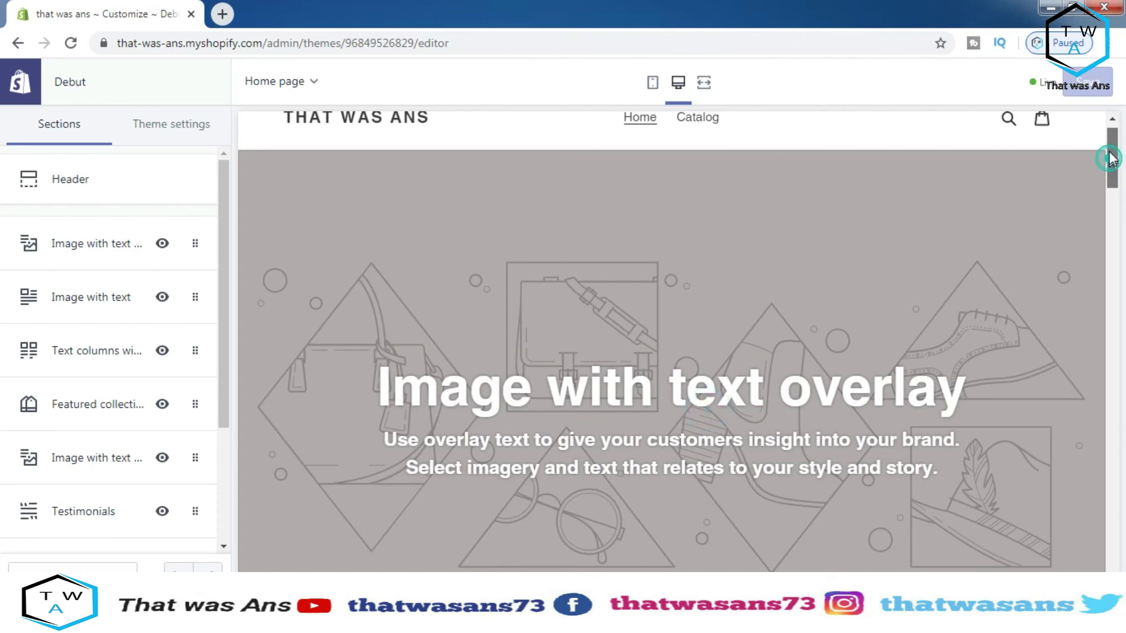
drag(1112, 158, 1113, 155)
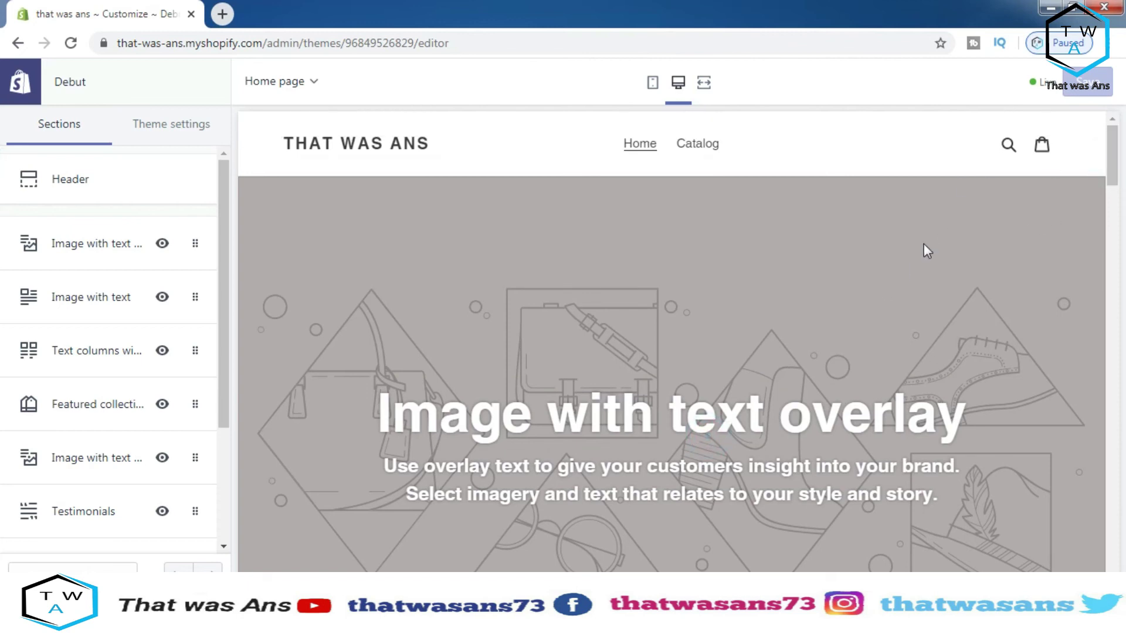
Preview the Catalog collection's product grid and show the Theme settings list
click(698, 146)
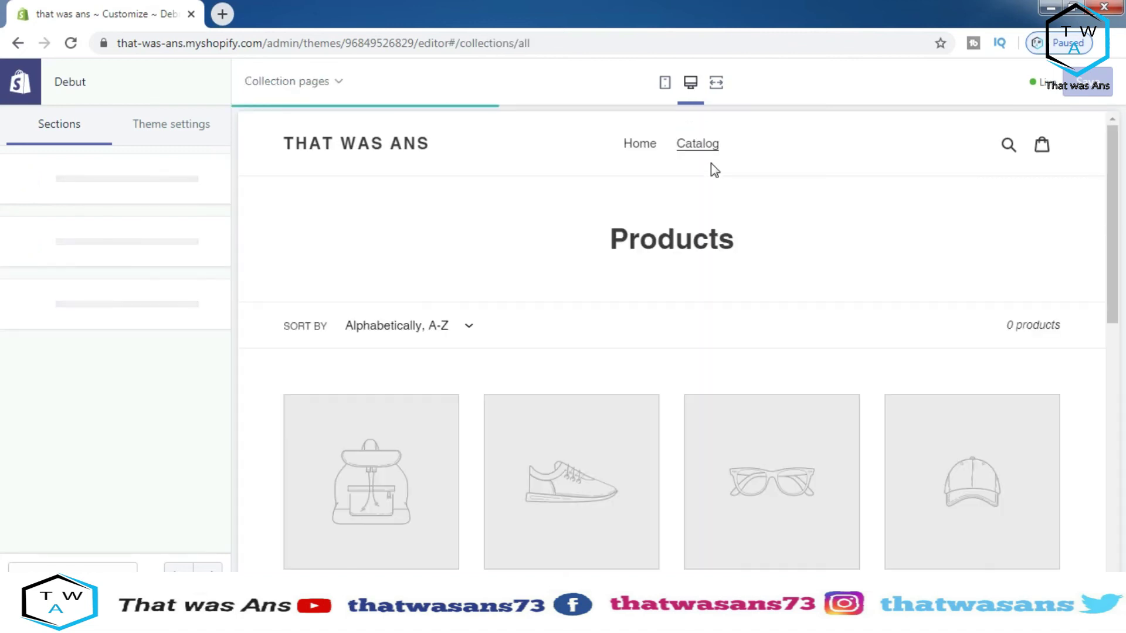
drag(1113, 193, 1117, 282)
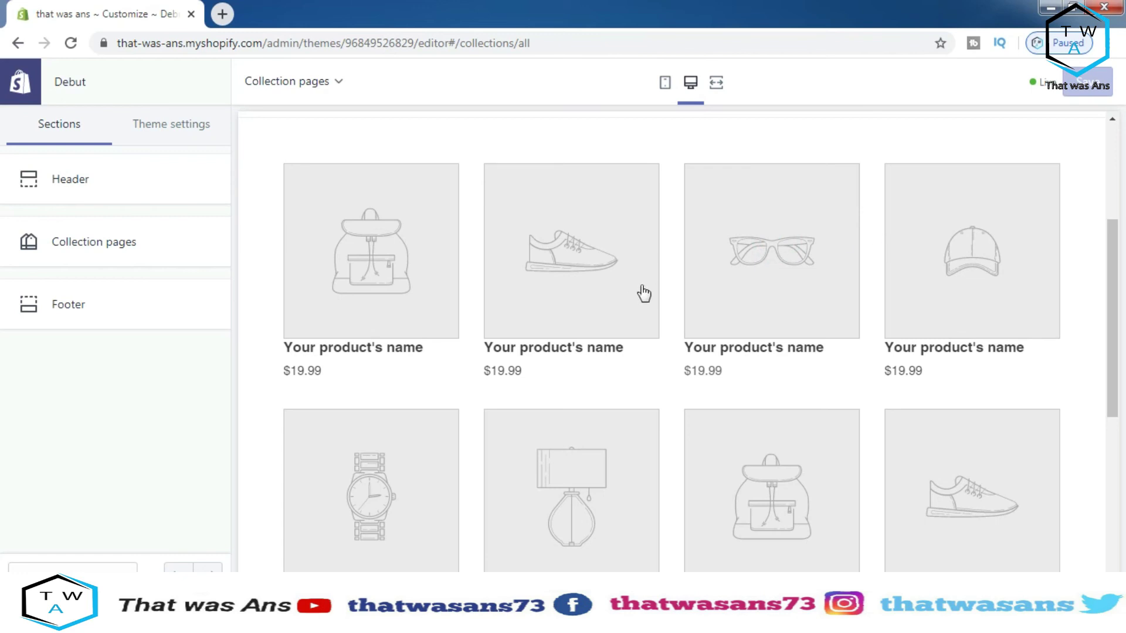
click(191, 123)
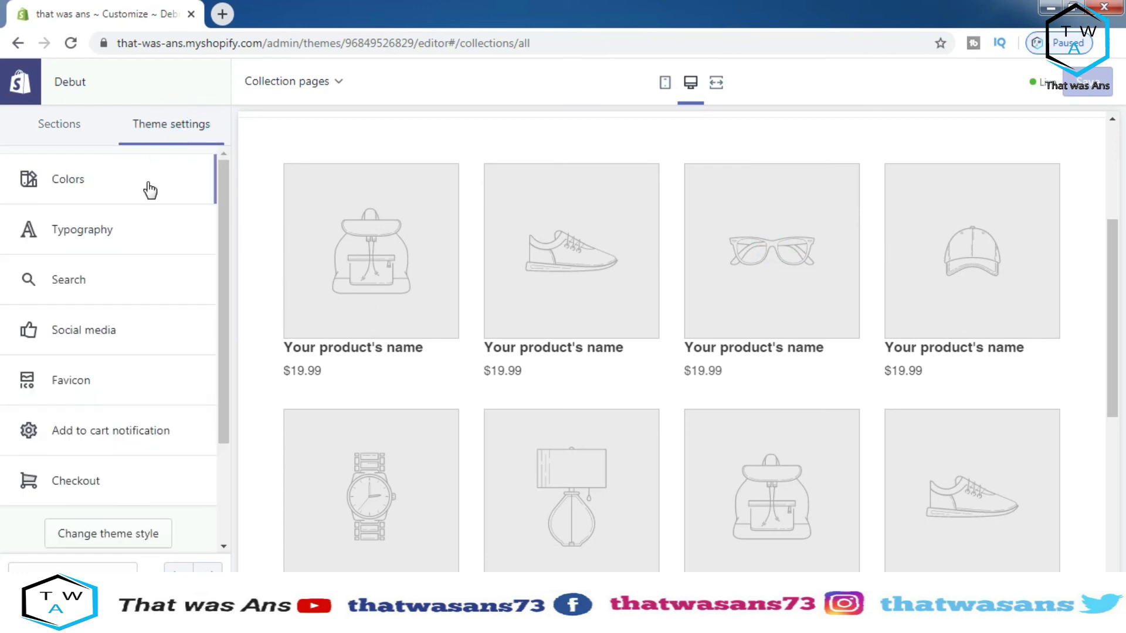
Change the sale price colour in Colors to #D42020 and save
click(106, 182)
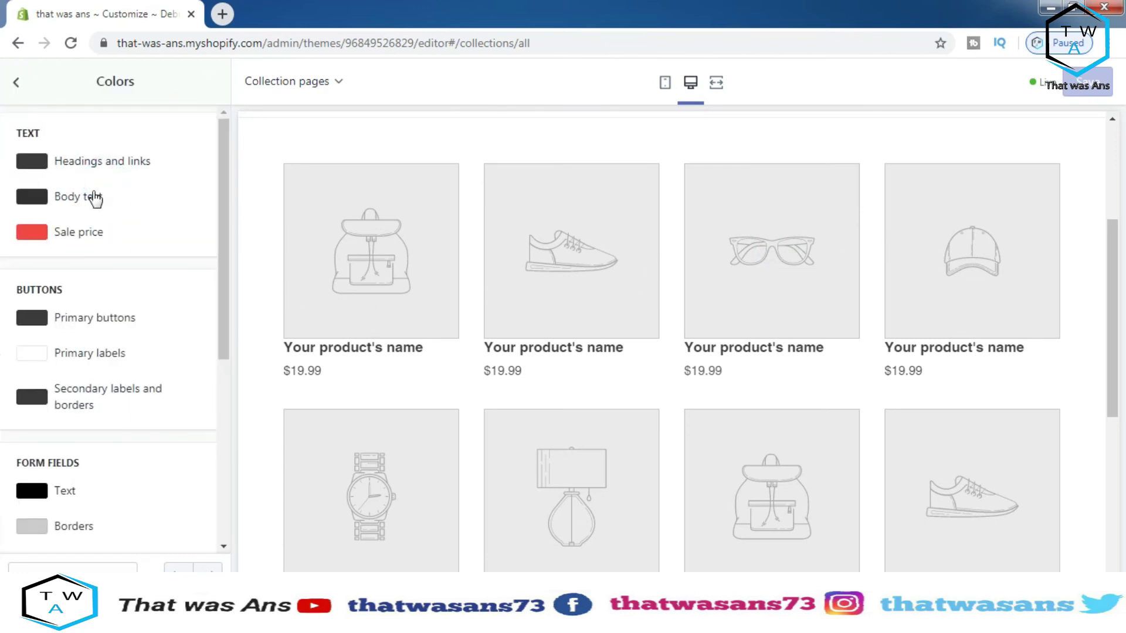
click(69, 232)
drag(110, 287, 141, 272)
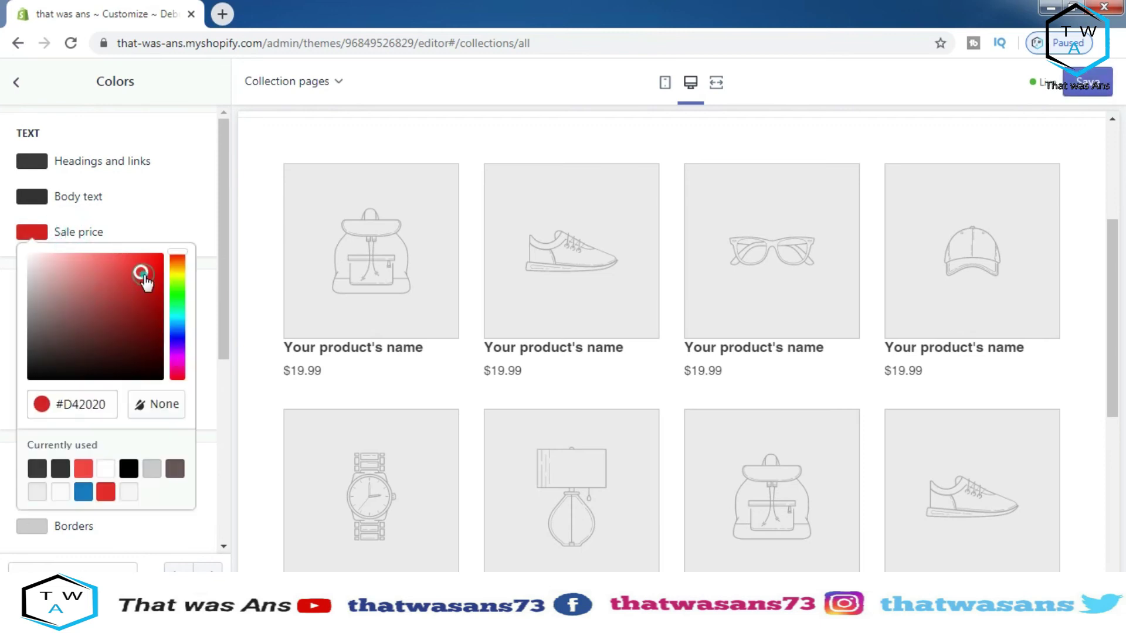
click(1088, 85)
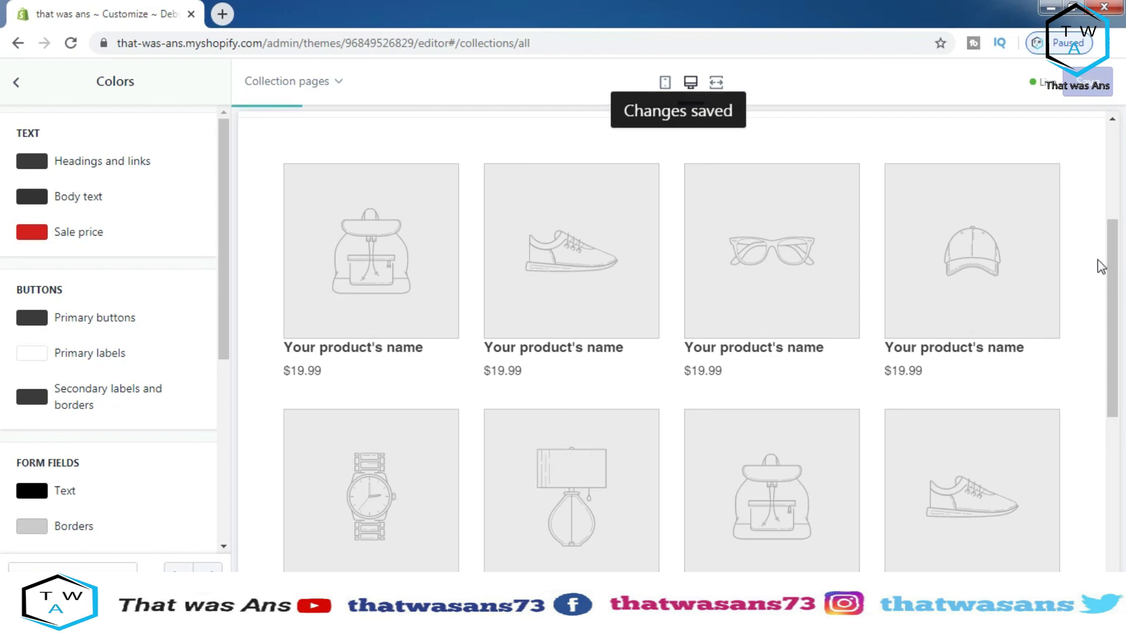
drag(1111, 297, 1117, 481)
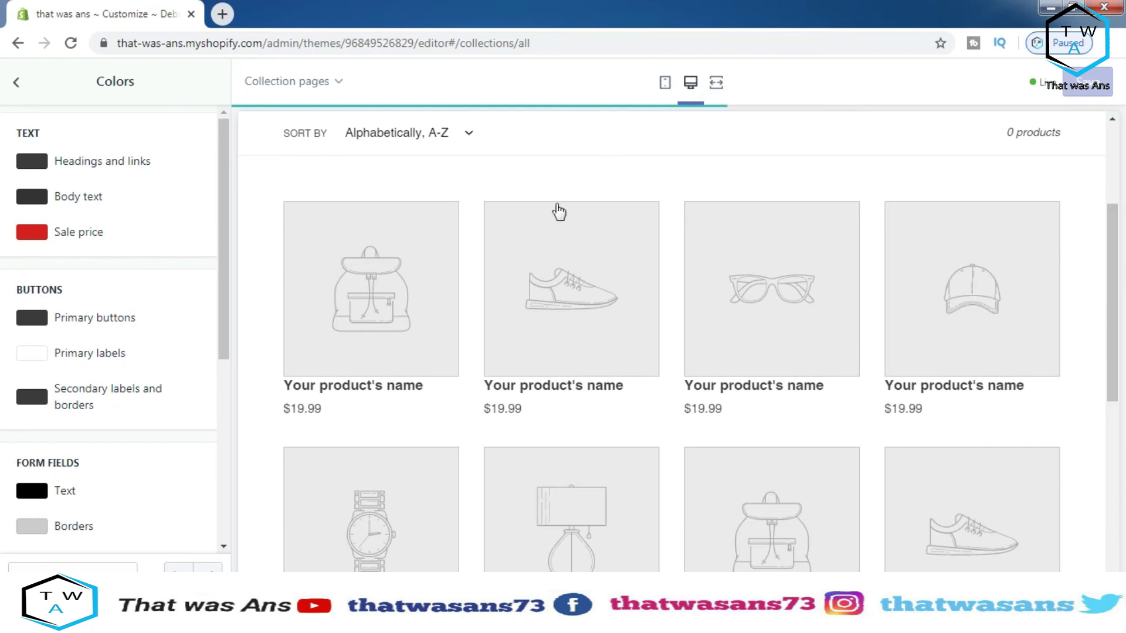
drag(223, 142, 219, 124)
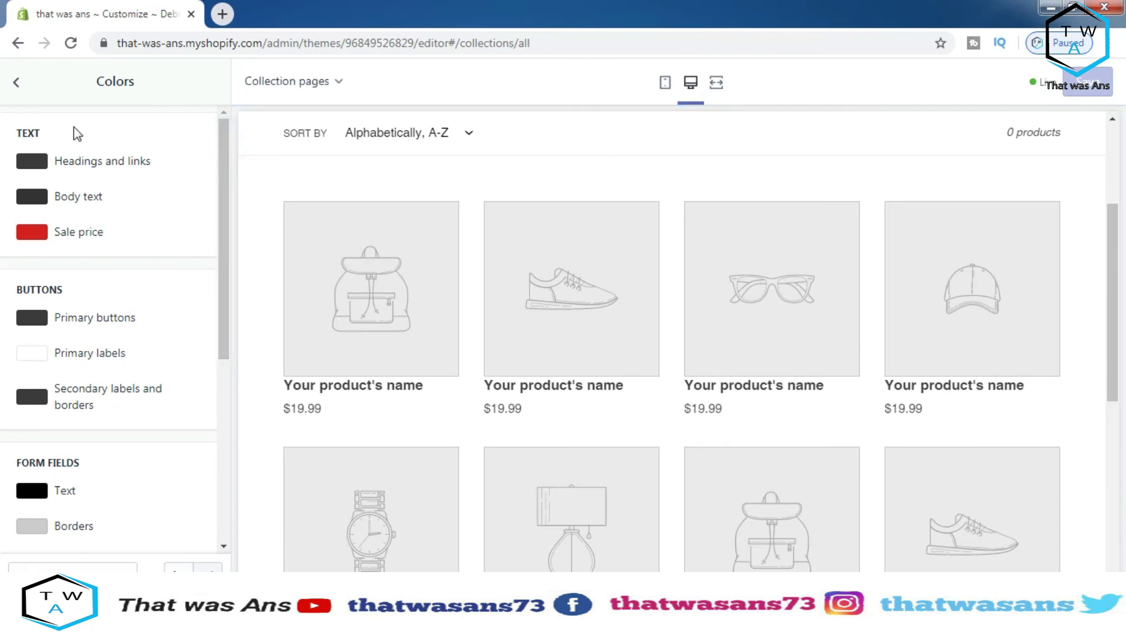
Look into the Social media settings, then show the list of page sections
click(12, 85)
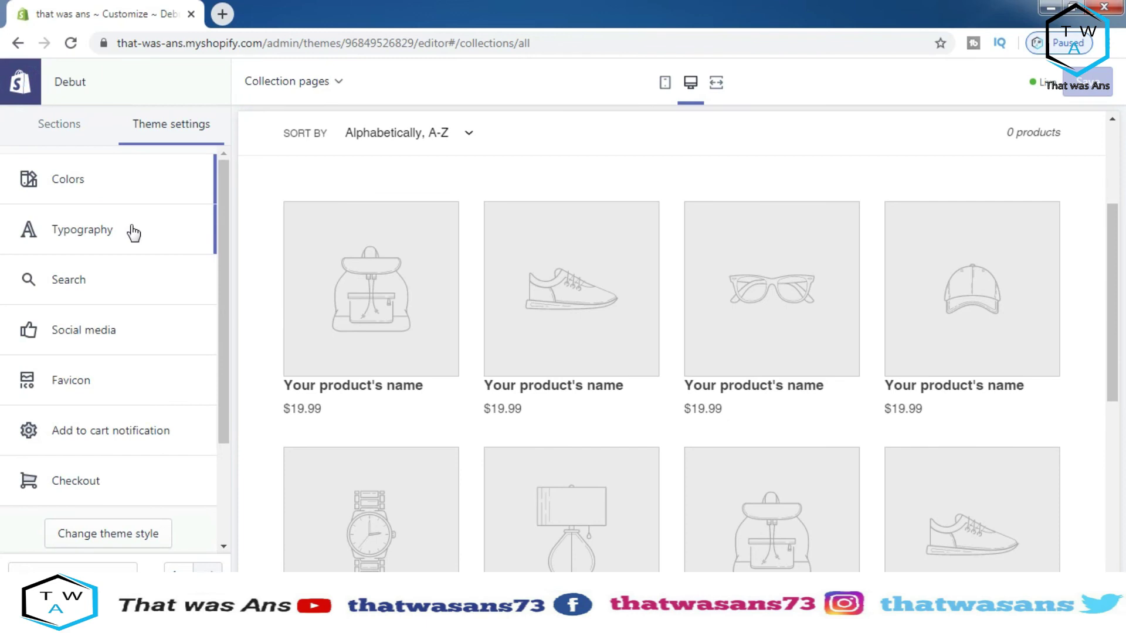
click(103, 333)
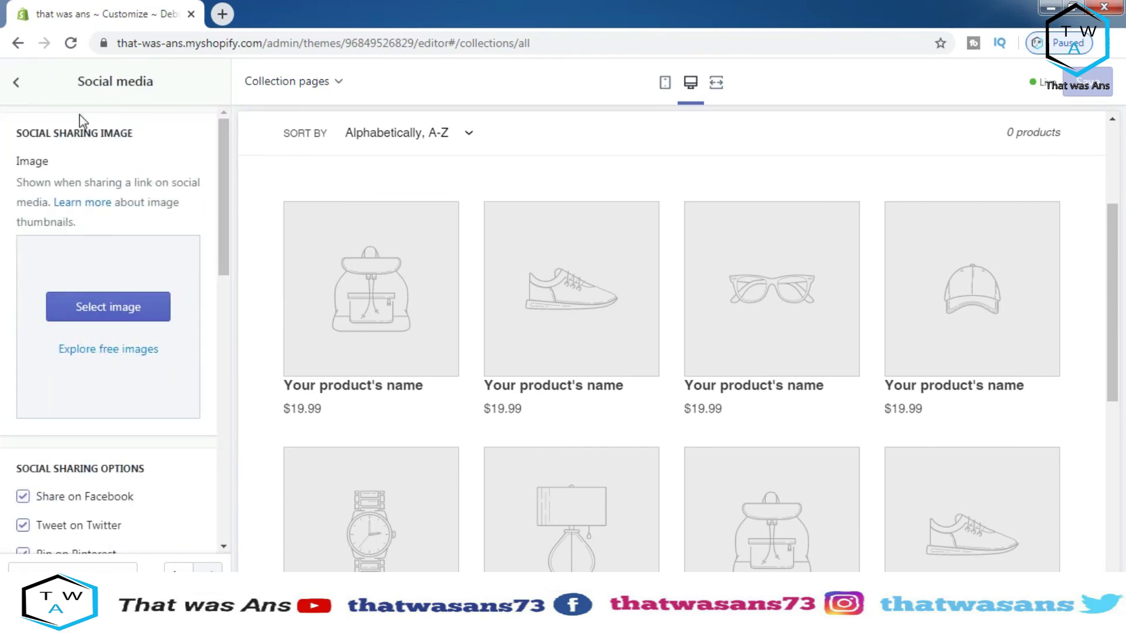
click(16, 86)
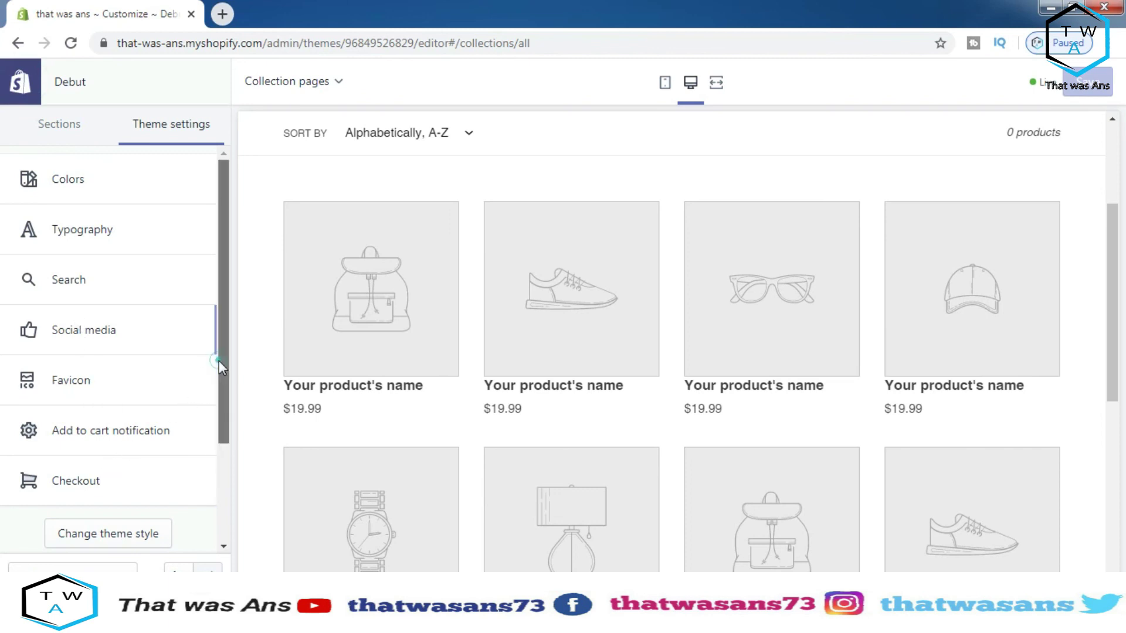
drag(219, 360, 212, 478)
scroll(210, 347, up, 3)
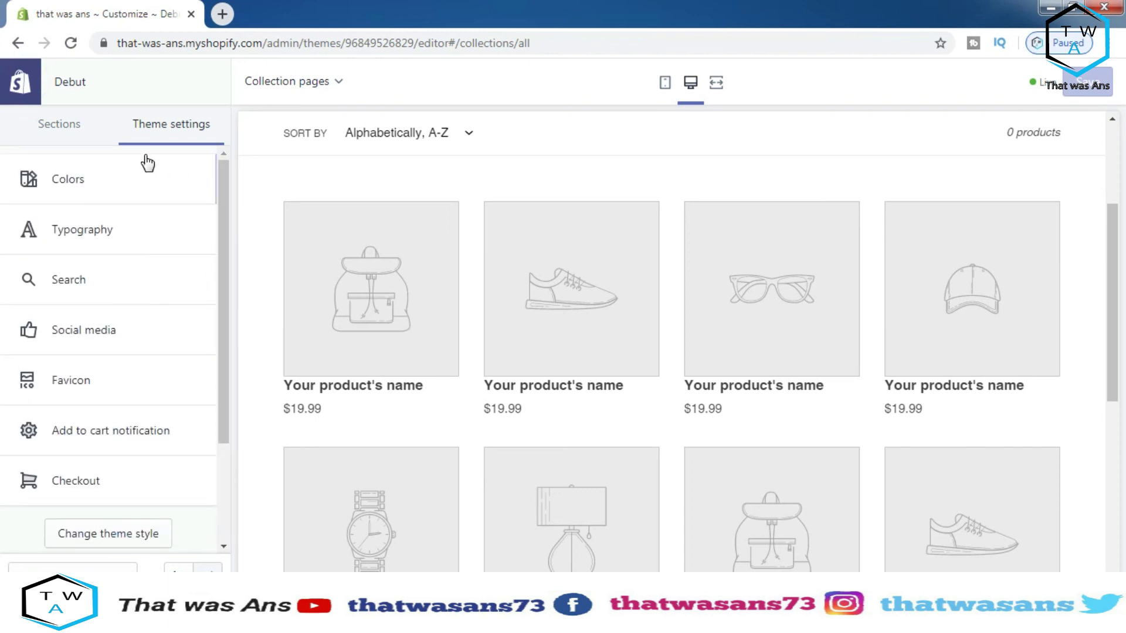
click(86, 124)
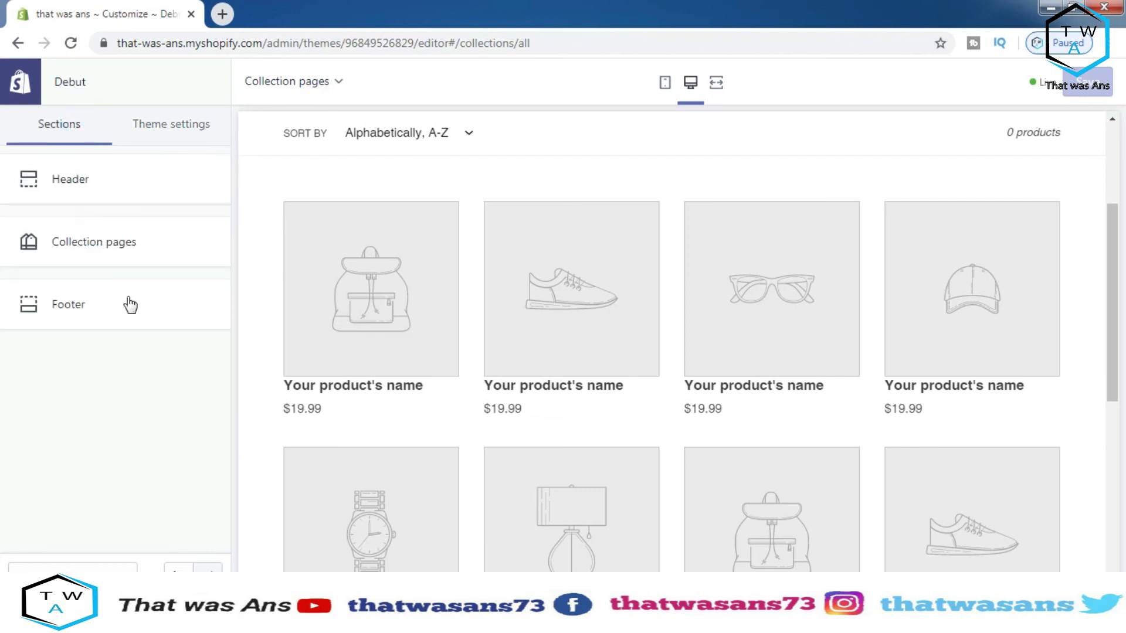
Preview the collection page at mobile, desktop and full-width sizes
click(109, 396)
click(665, 84)
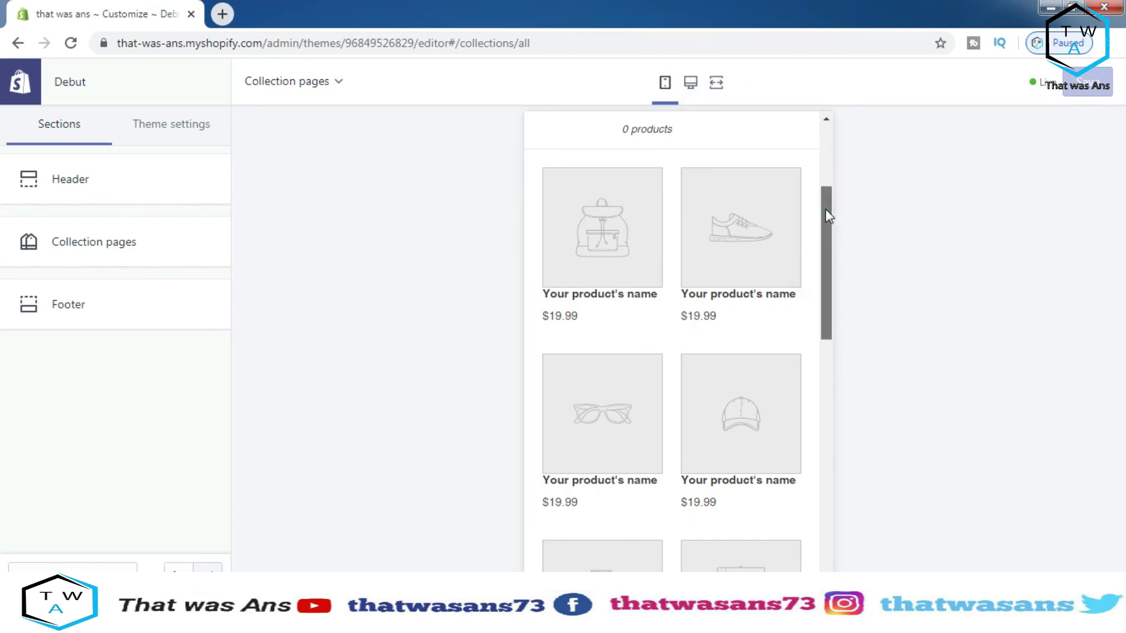
drag(827, 211, 827, 169)
click(691, 84)
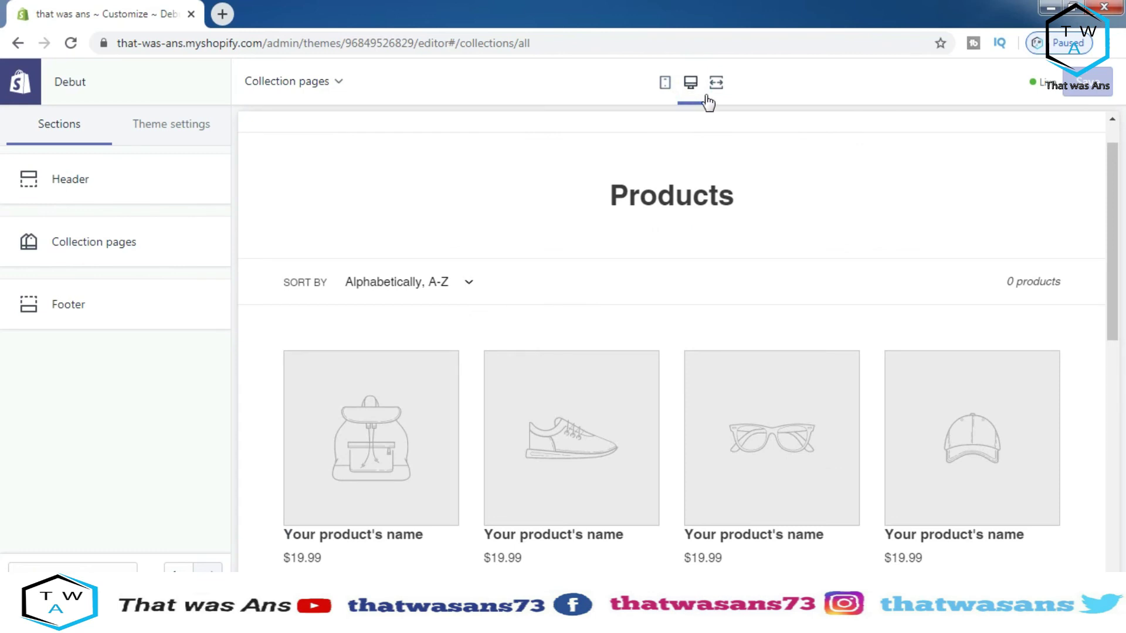
click(716, 82)
Go back to the home page preview, then back to the admin Themes page
click(661, 392)
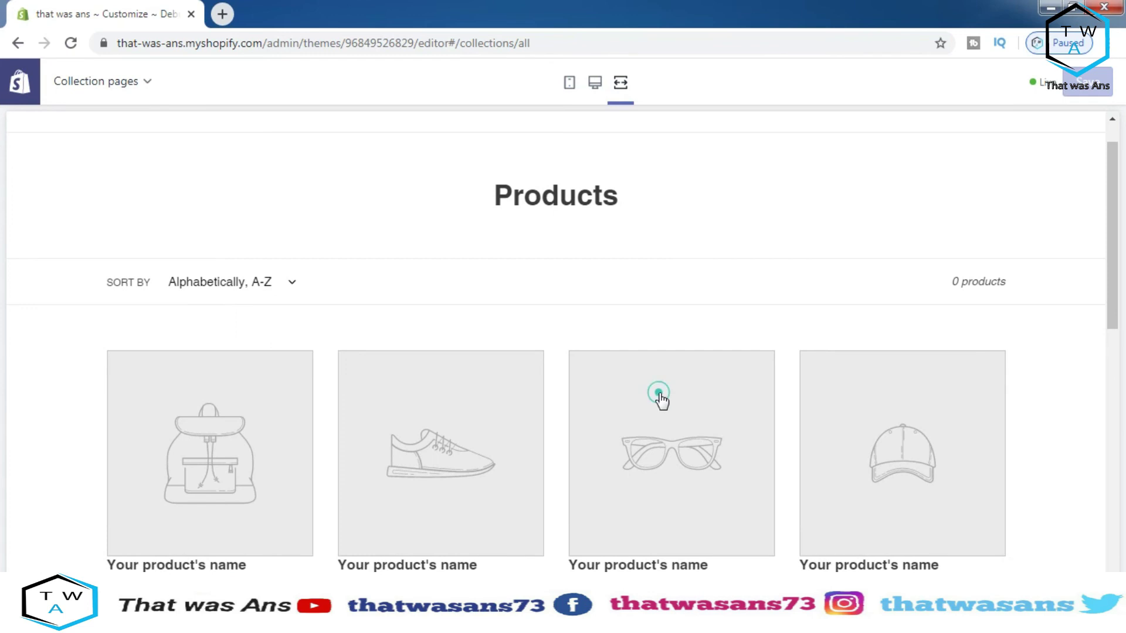
drag(1112, 205, 1112, 252)
click(821, 282)
click(674, 310)
click(537, 345)
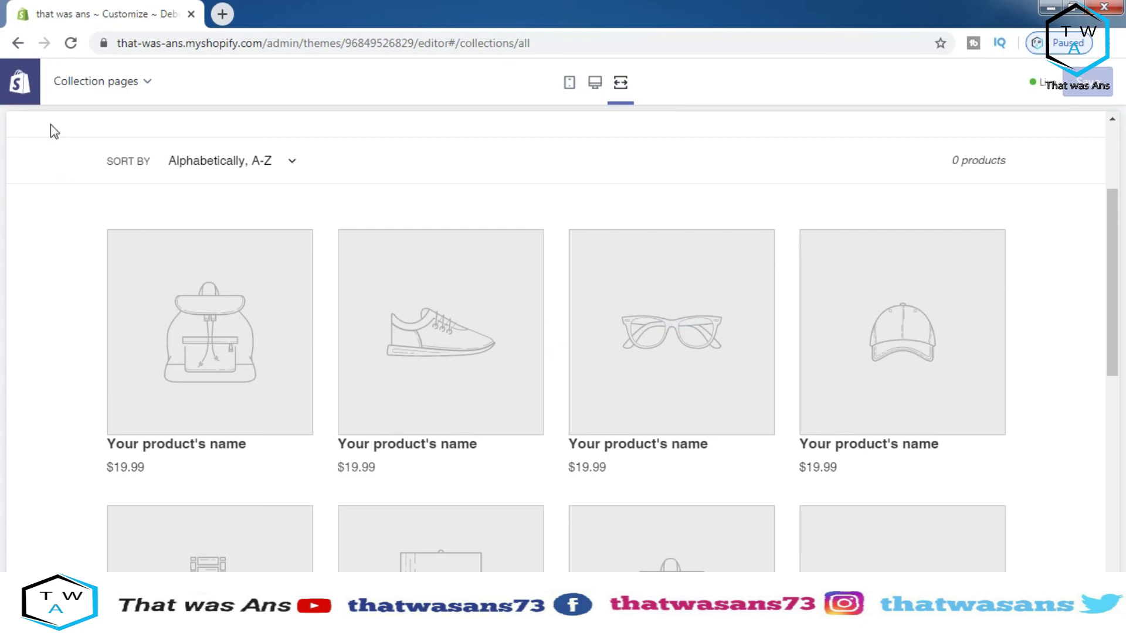
click(18, 44)
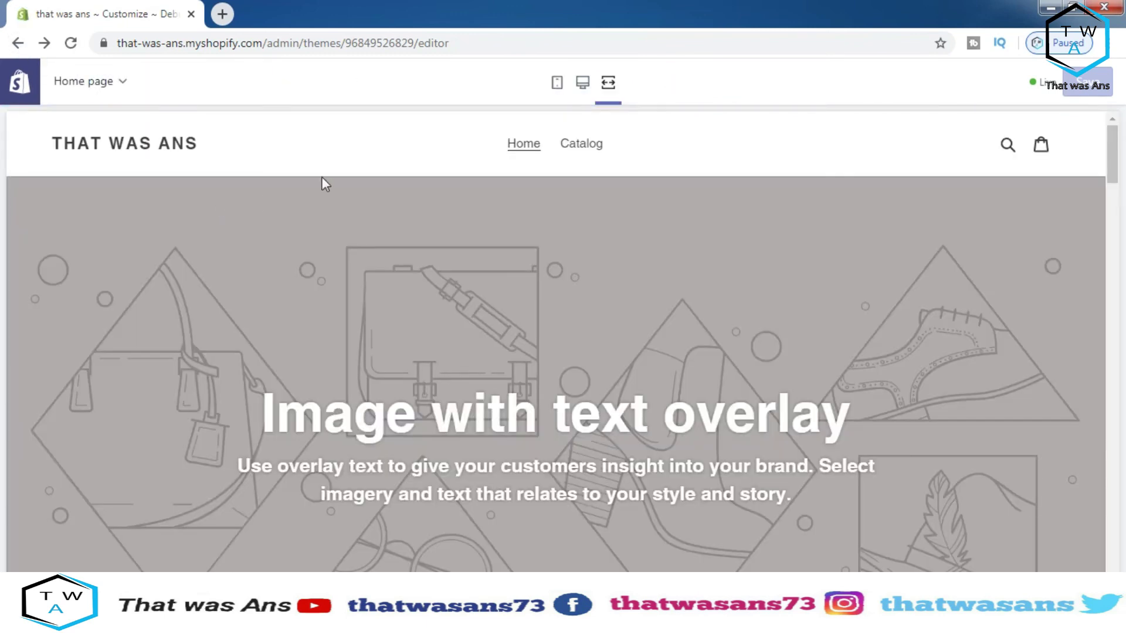
drag(1113, 152, 1116, 132)
click(26, 44)
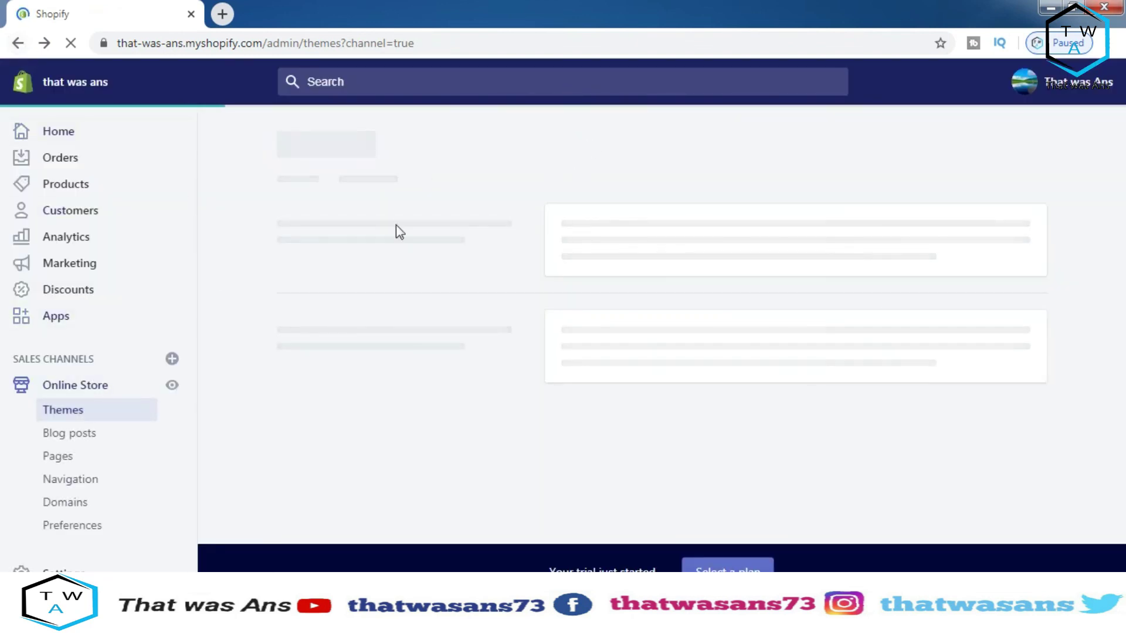
Start a new blog post and scroll through its empty Title, Content and visibility form
click(90, 436)
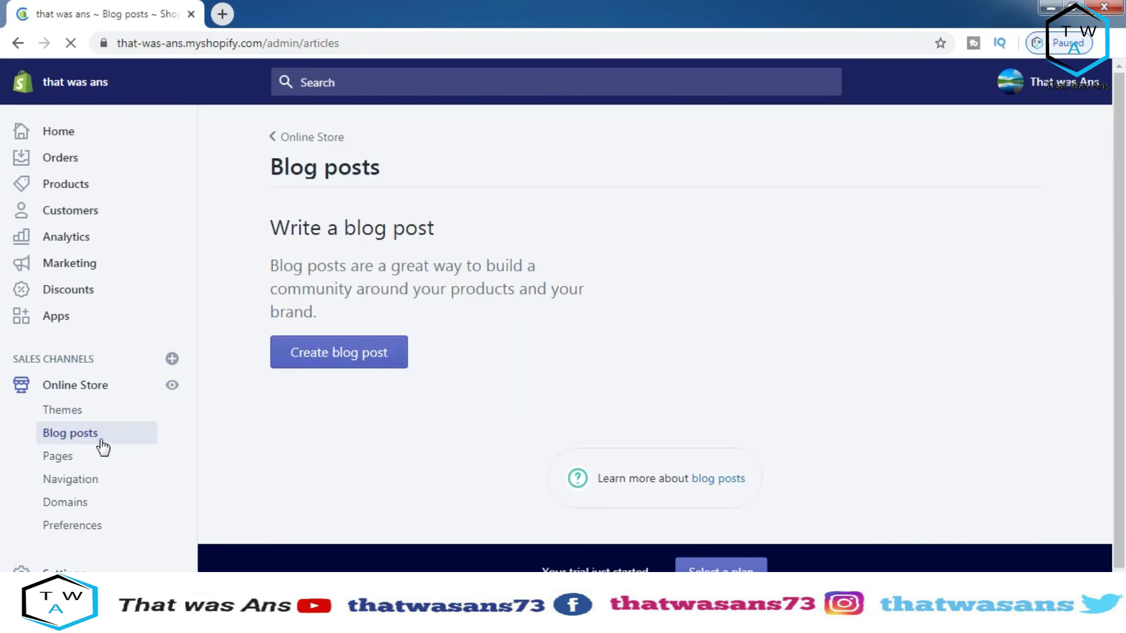
click(365, 497)
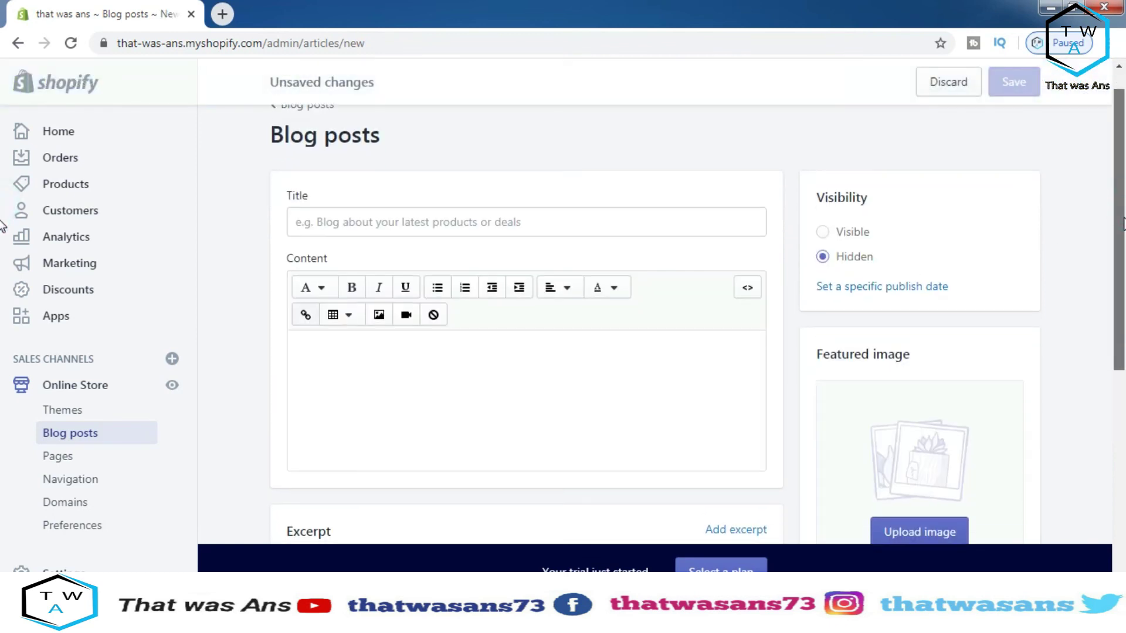
scroll(3, 226, down, 2)
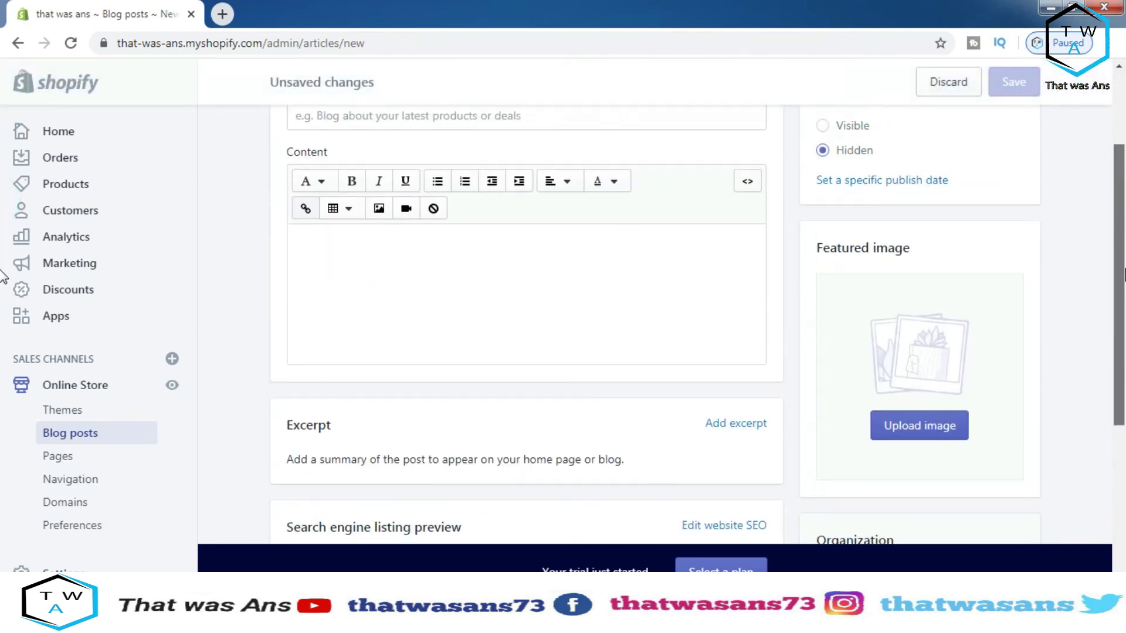
scroll(3, 276, down, 5)
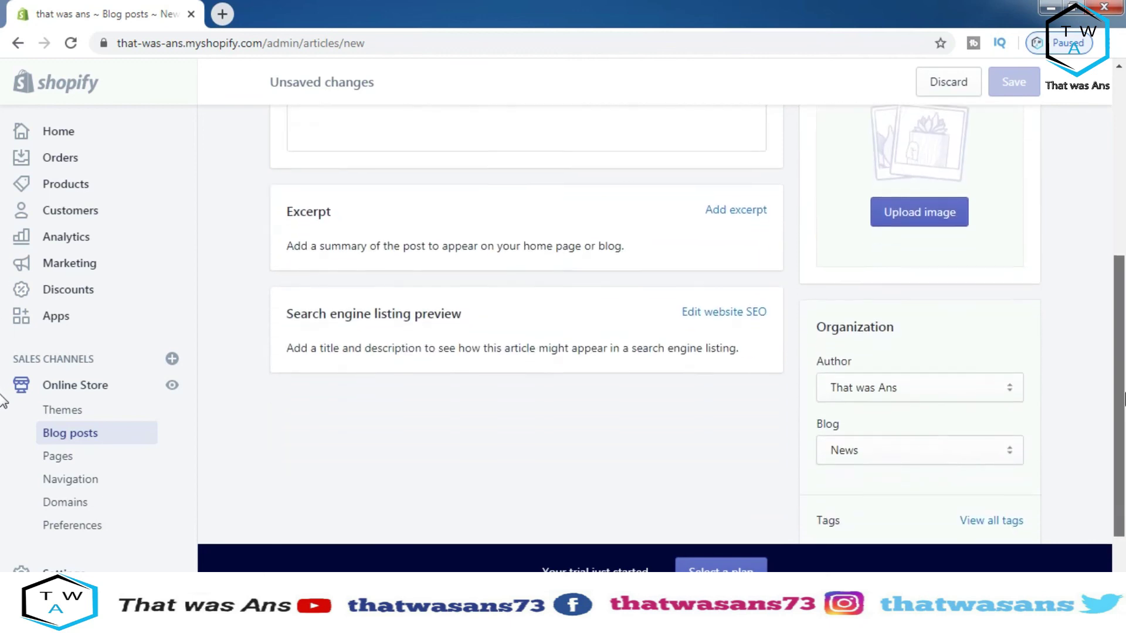
scroll(2, 434, up, 7)
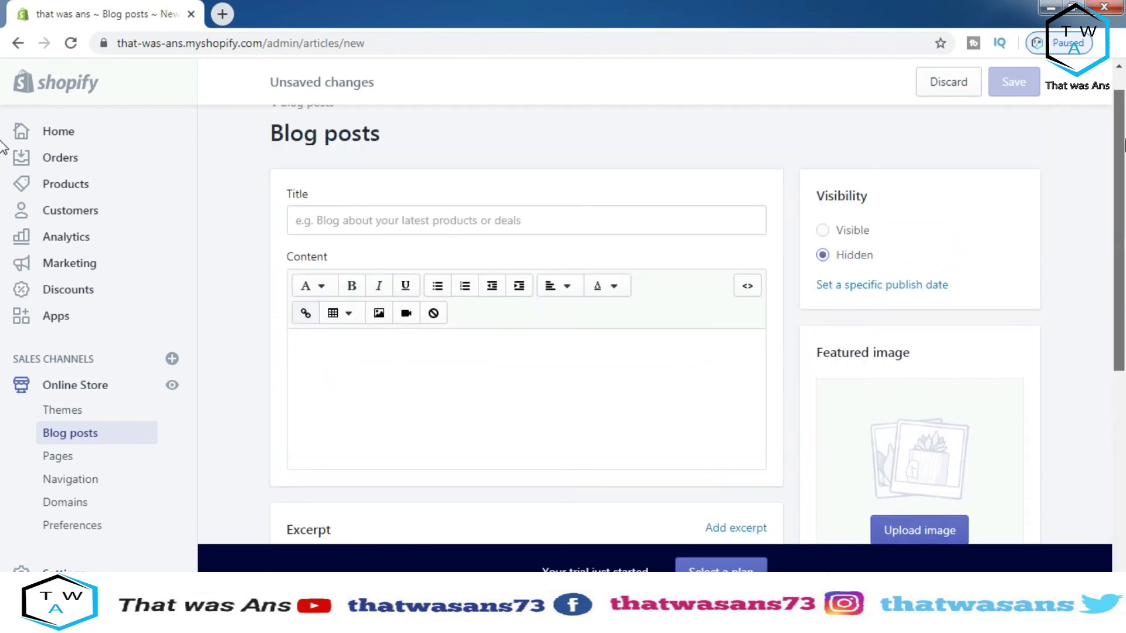
click(81, 461)
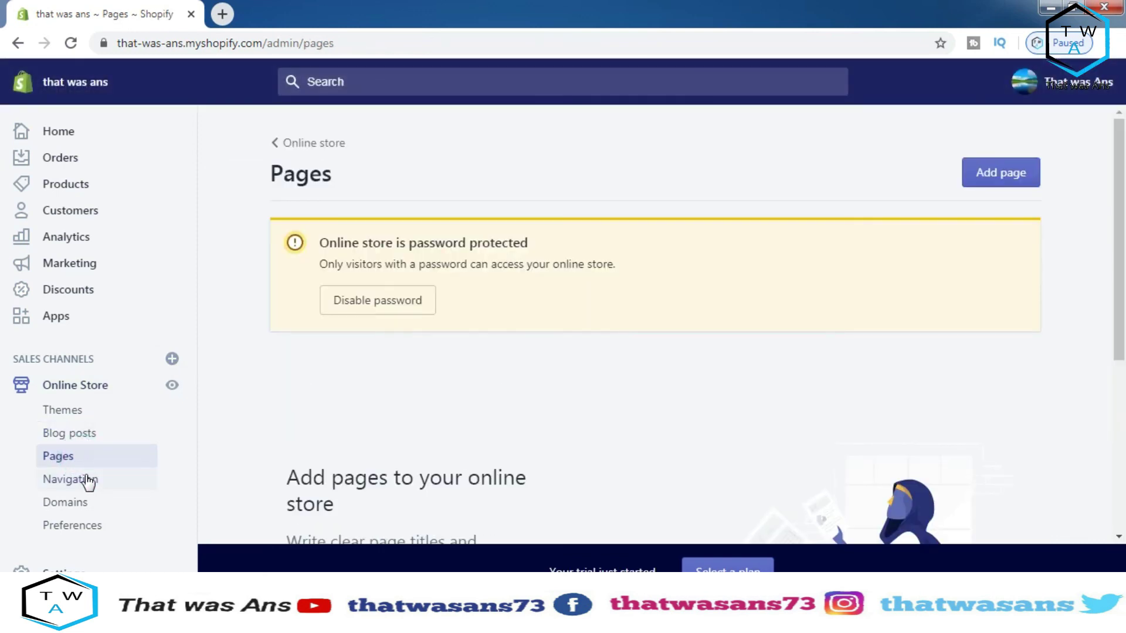
Browse the store's Navigation menus and Pages sections
click(84, 489)
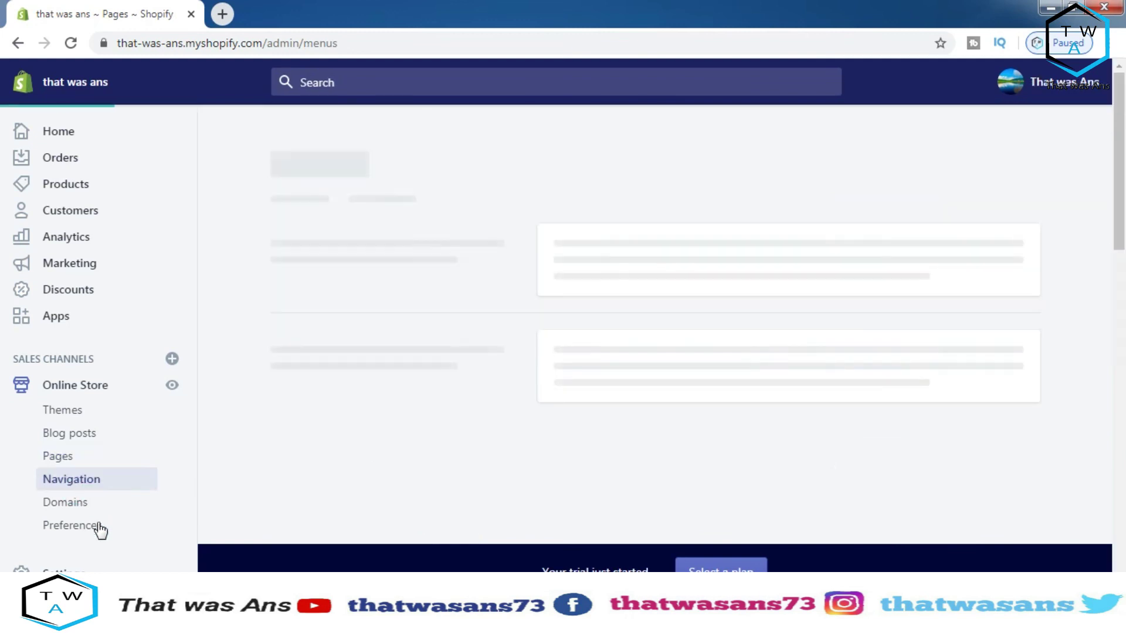
click(87, 507)
click(88, 480)
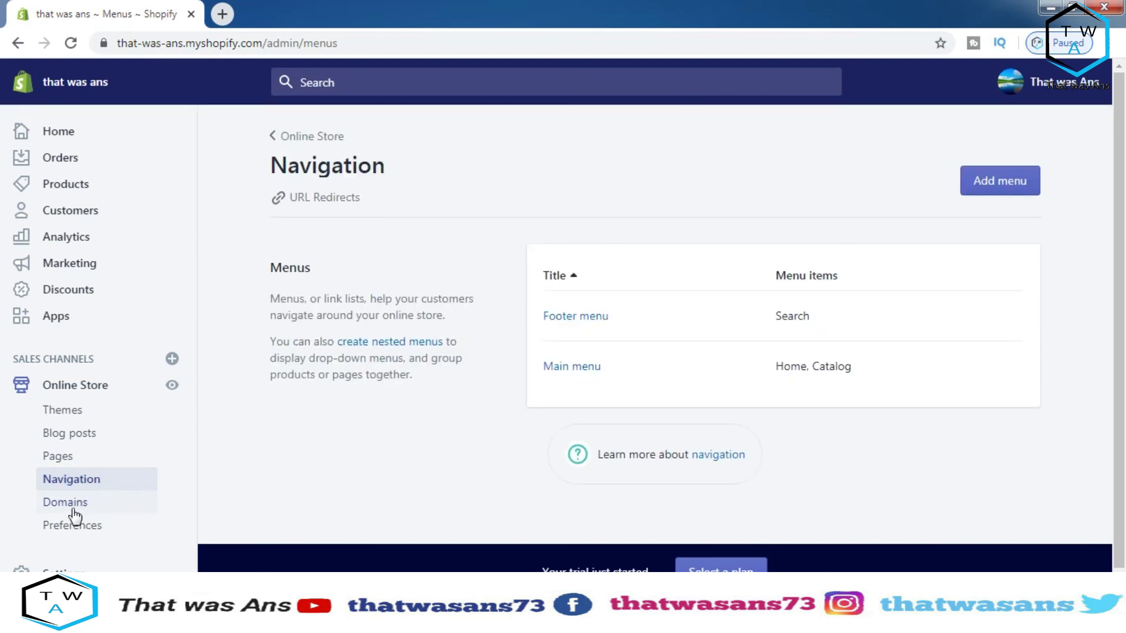
Check the primary myshopify domain, then open Buy new domain leaving the field empty
click(72, 511)
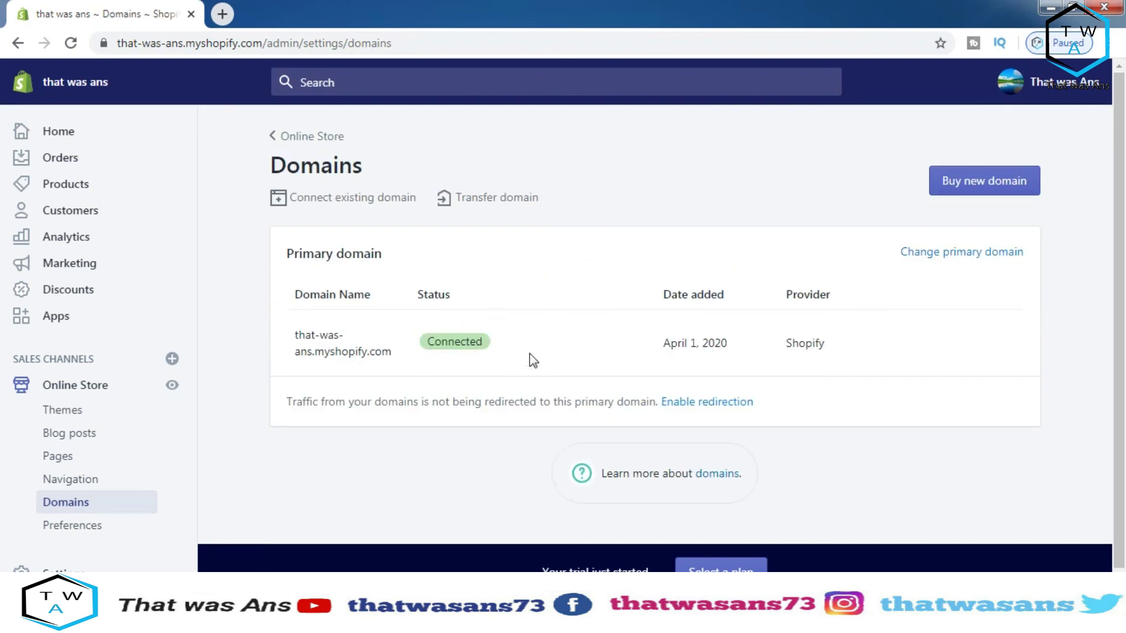
drag(295, 343, 396, 363)
click(383, 383)
scroll(1097, 206, down, 1)
click(1004, 166)
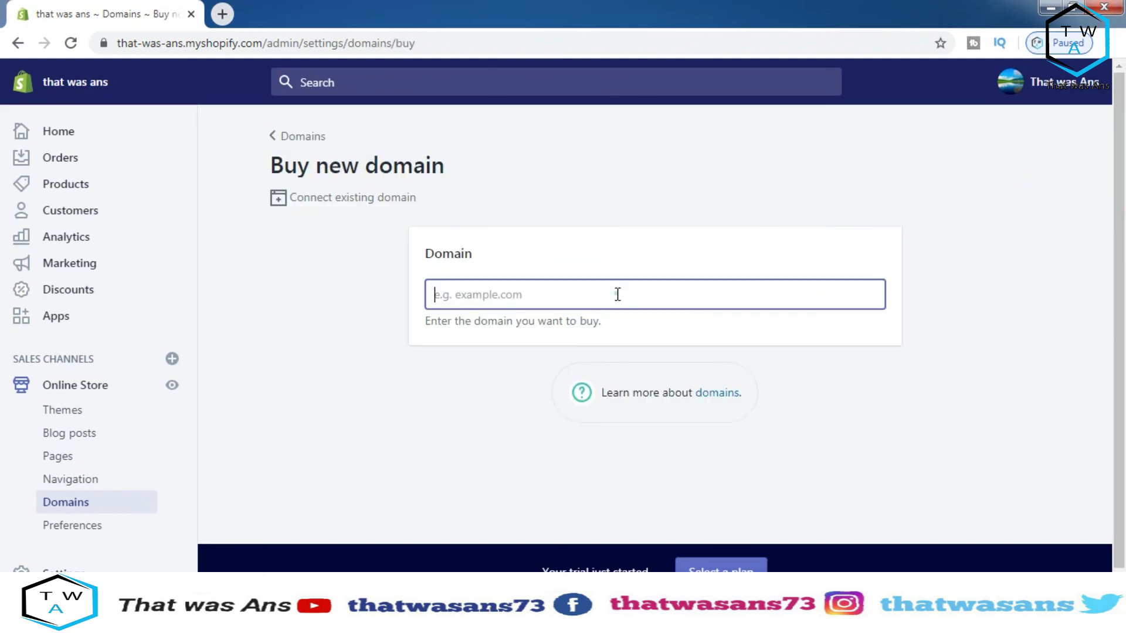
click(482, 376)
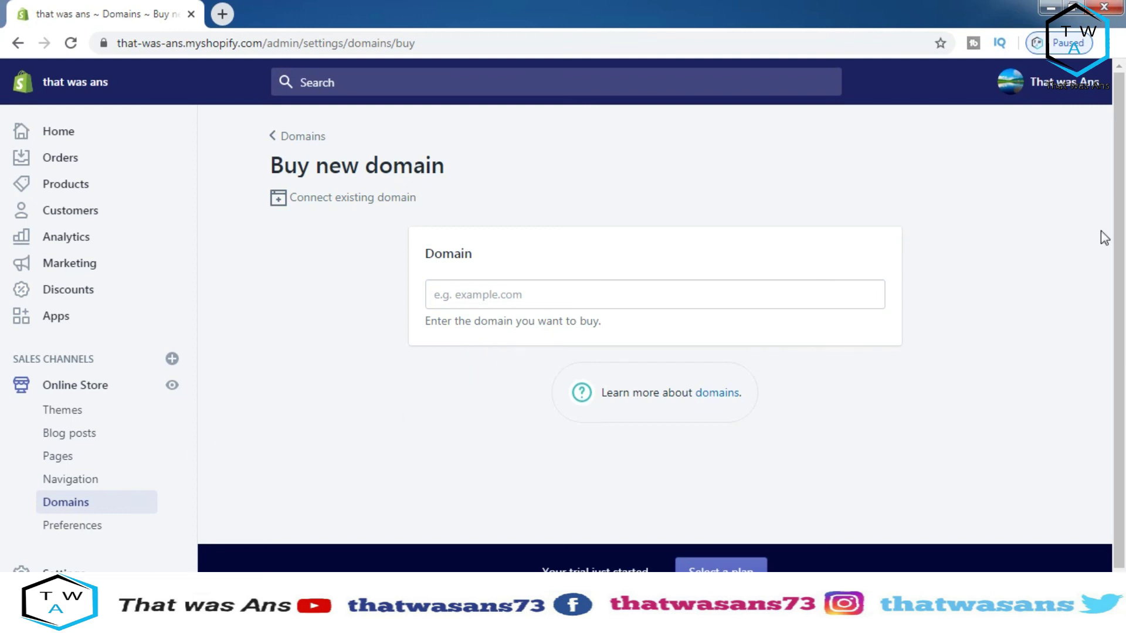
click(59, 568)
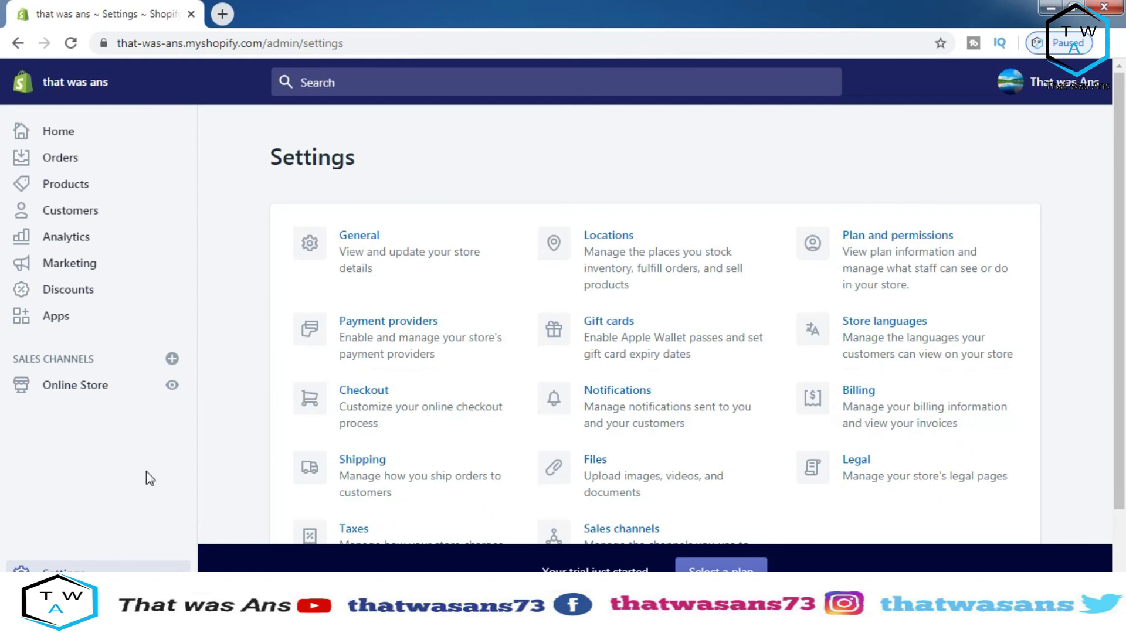
Open Billing settings and review the Add credit card form, closing it without adding a card
drag(1119, 149, 1112, 212)
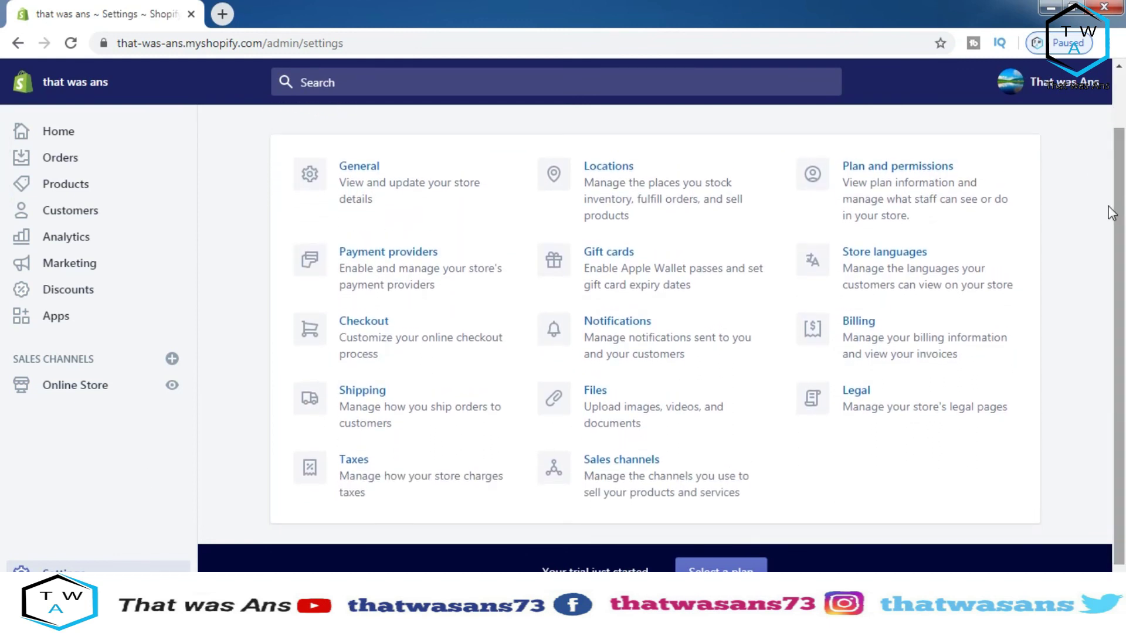
click(861, 332)
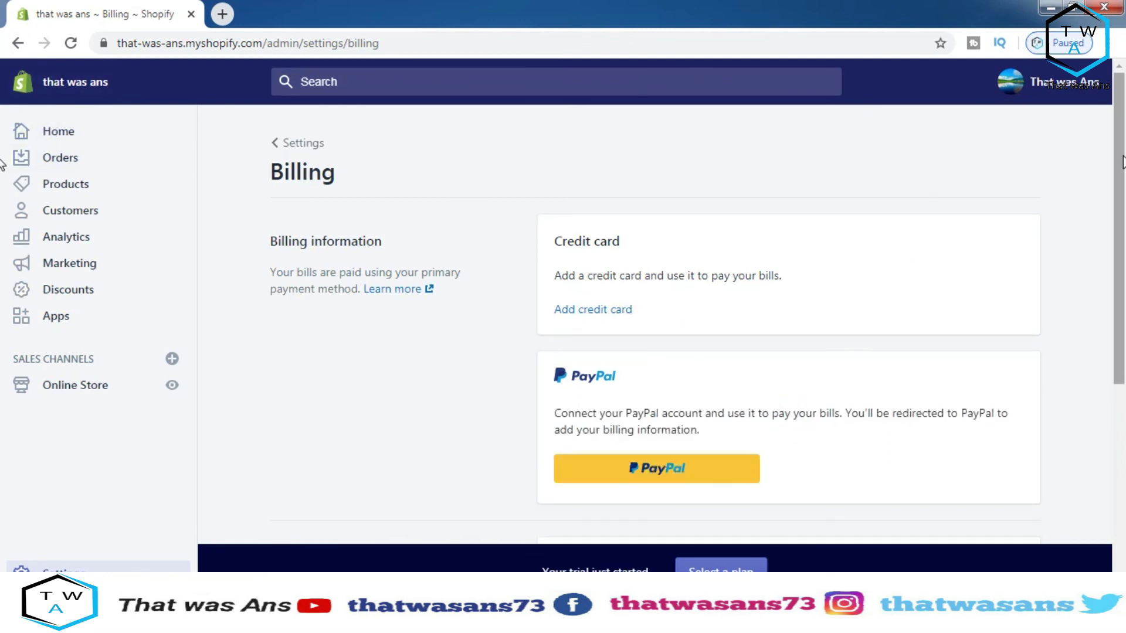
scroll(832, 186, down, 1)
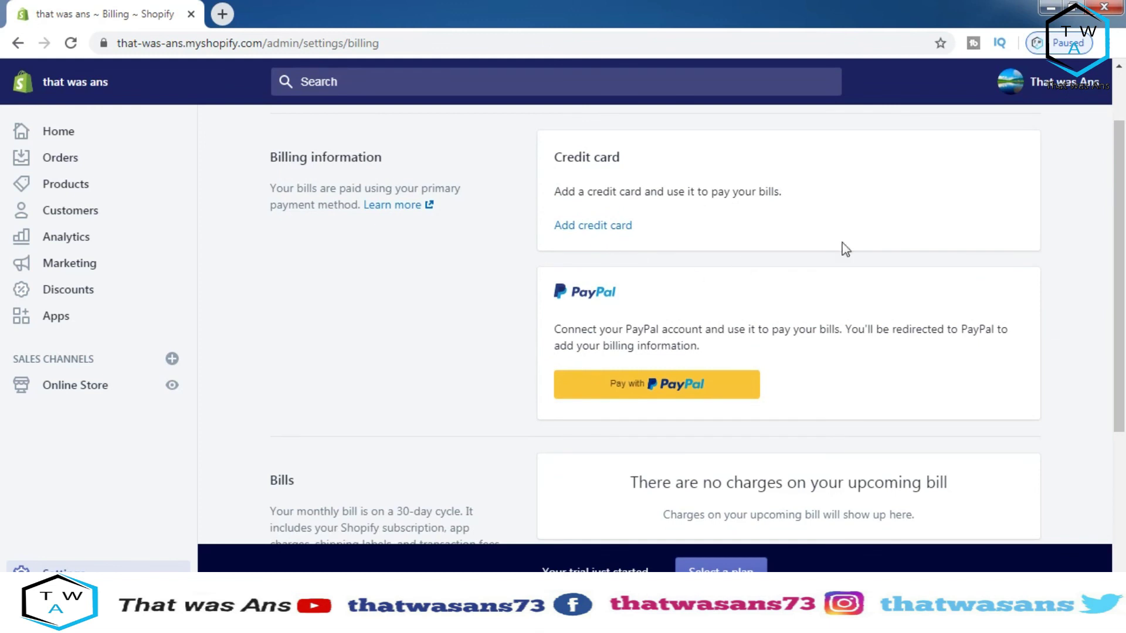
click(603, 225)
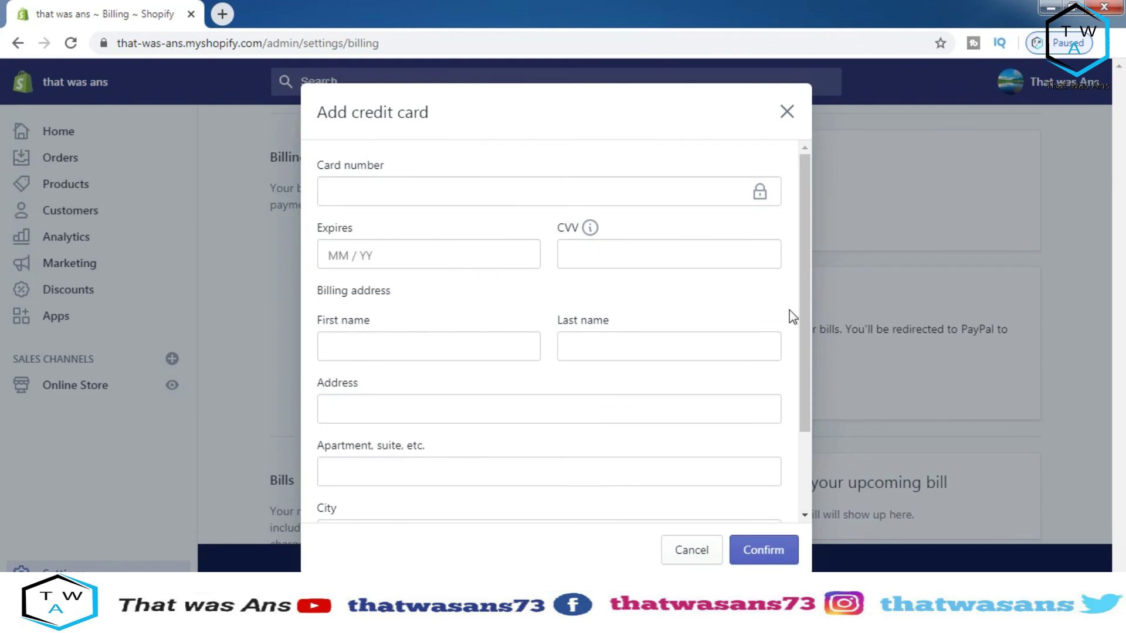
drag(807, 303, 789, 437)
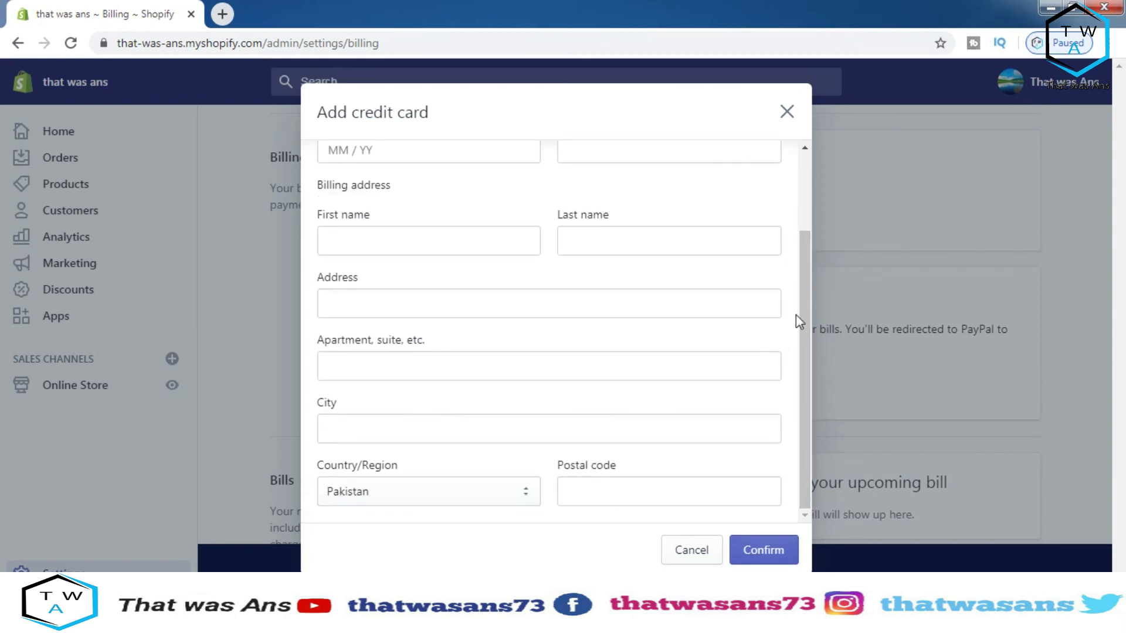
click(788, 112)
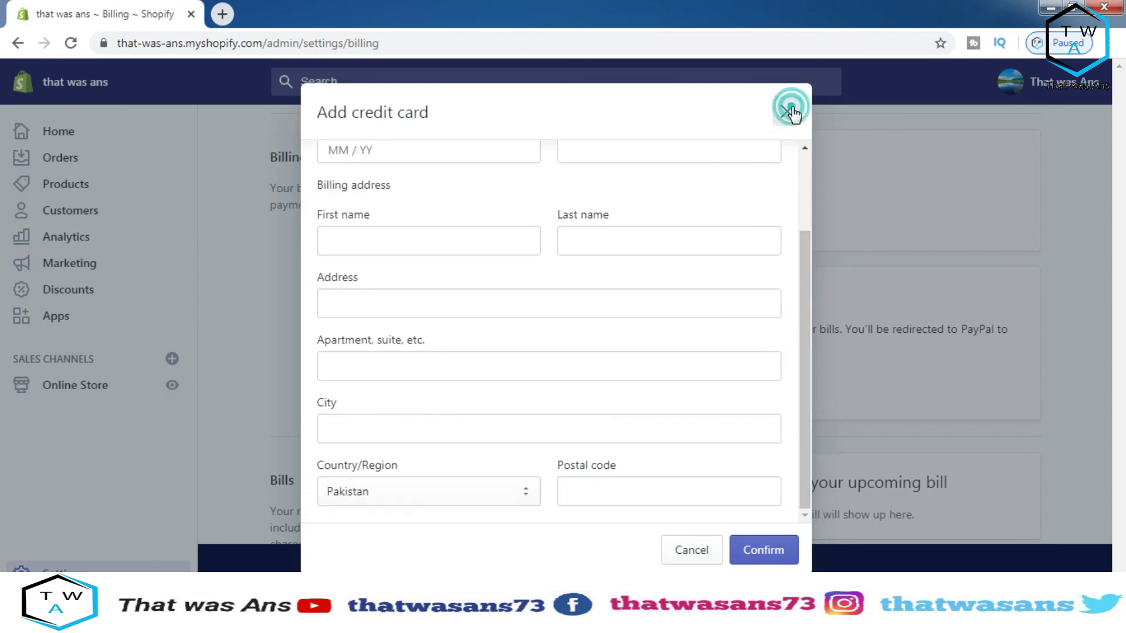